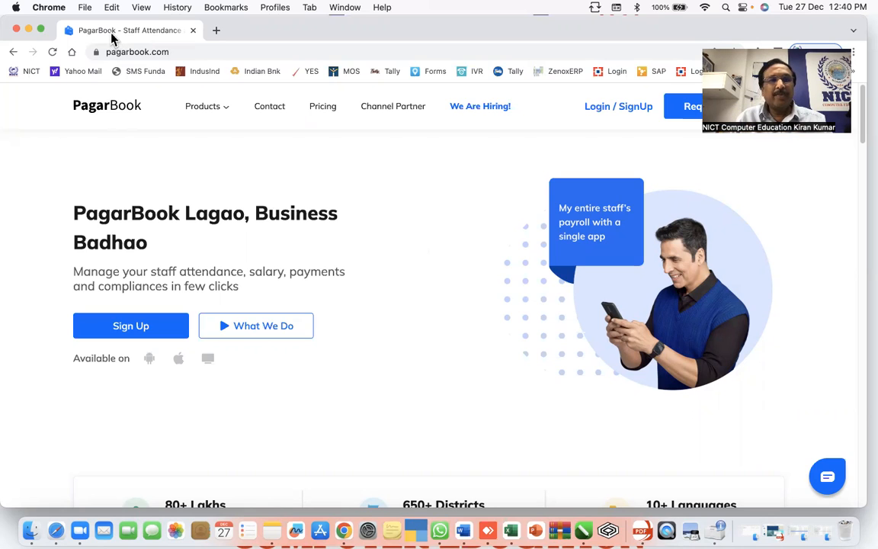
- Reload the PagarBook home page and log in to the staff list
click(183, 52)
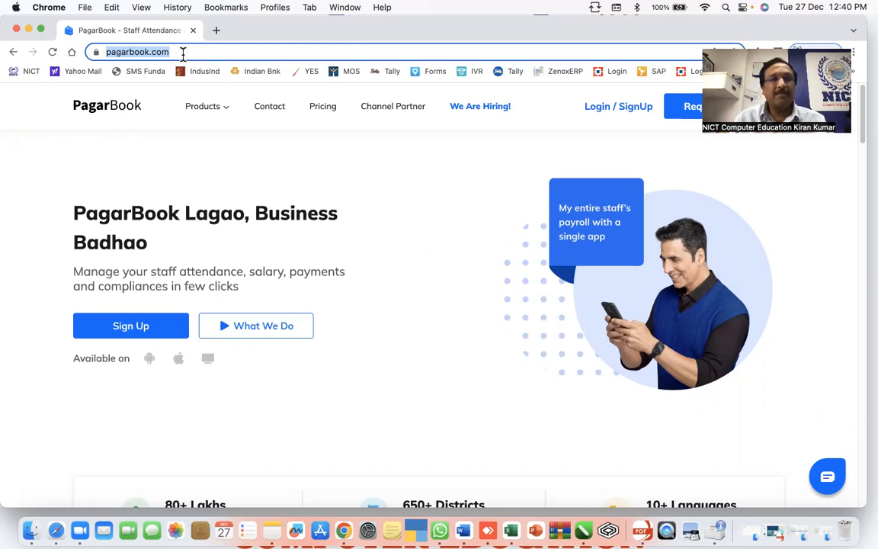
key(Return)
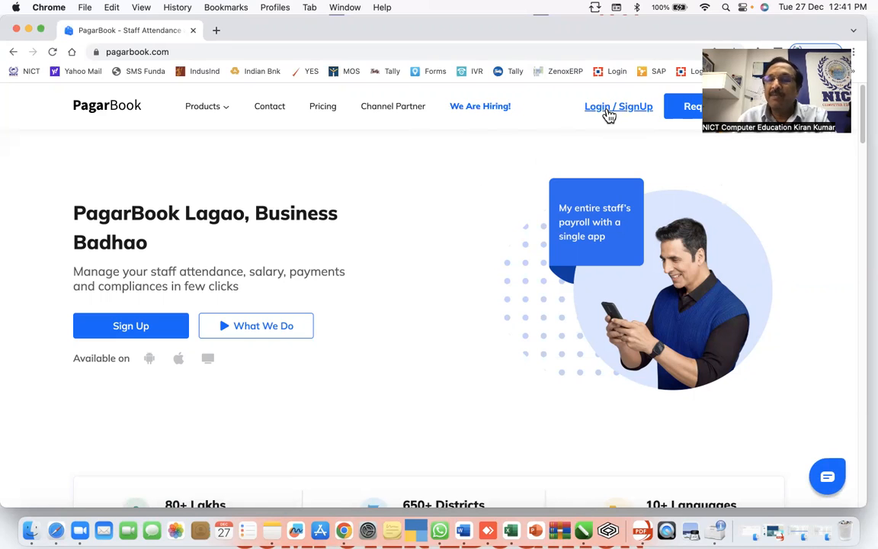
click(608, 112)
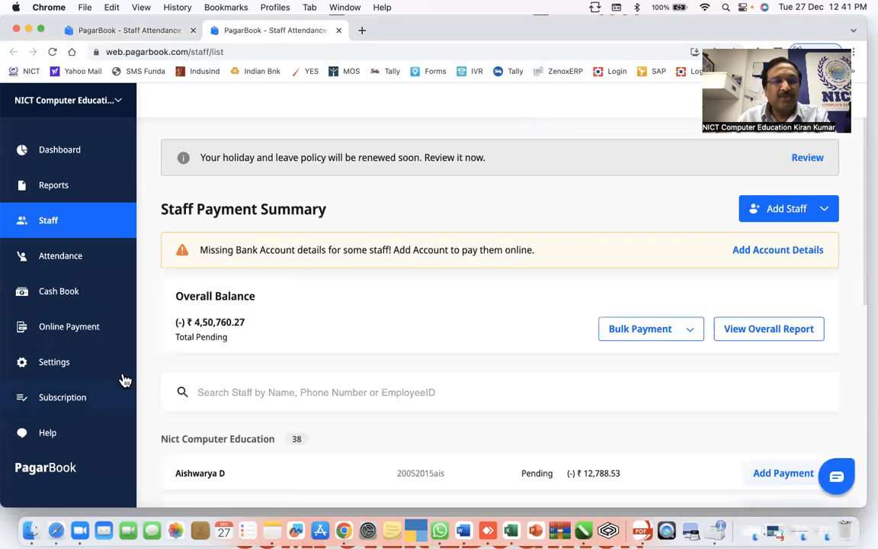
- Switch the active business to NICT Koramangala
scroll(454, 311, down, 2)
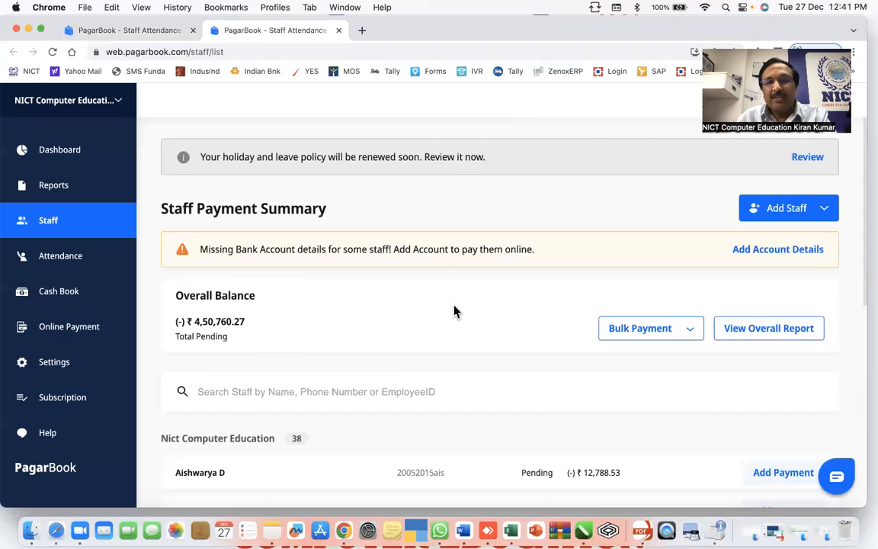
scroll(454, 310, up, 2)
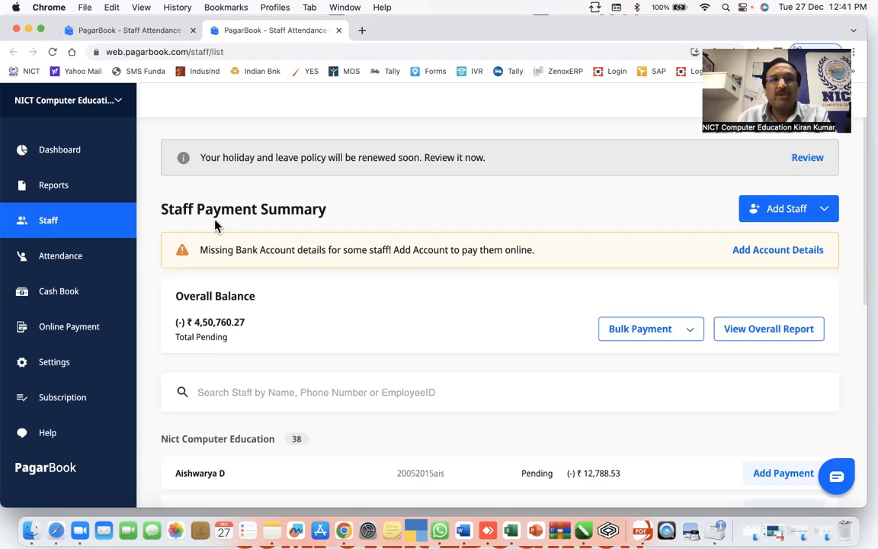
click(122, 109)
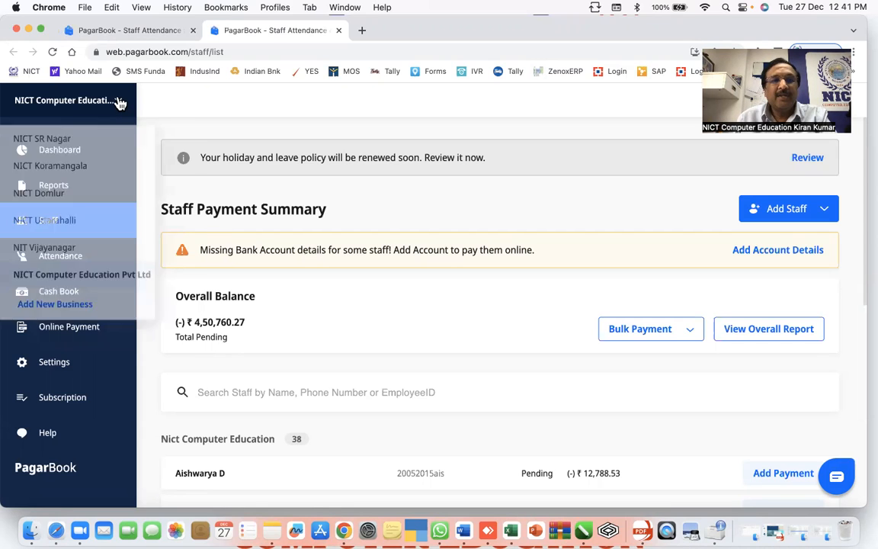
click(89, 171)
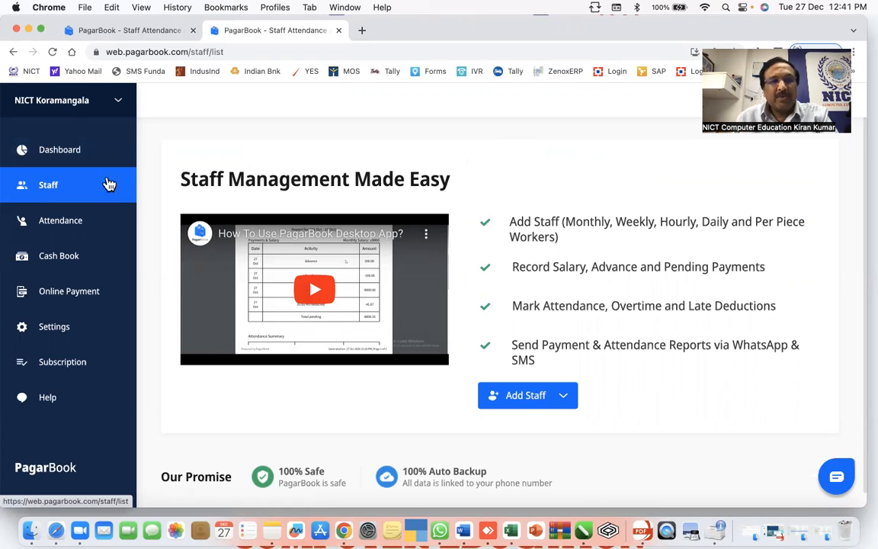
- Start a new regular staff entry and enter the staff member's name and phone number
click(527, 404)
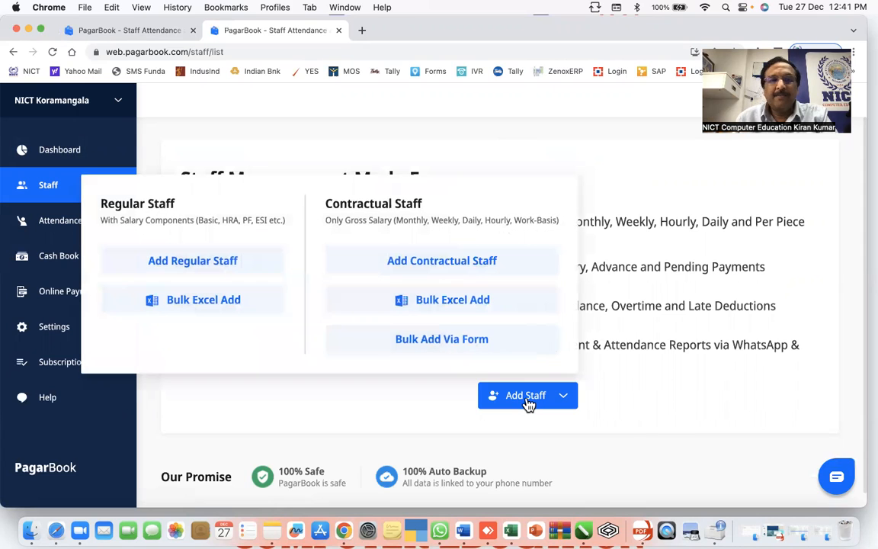
click(227, 264)
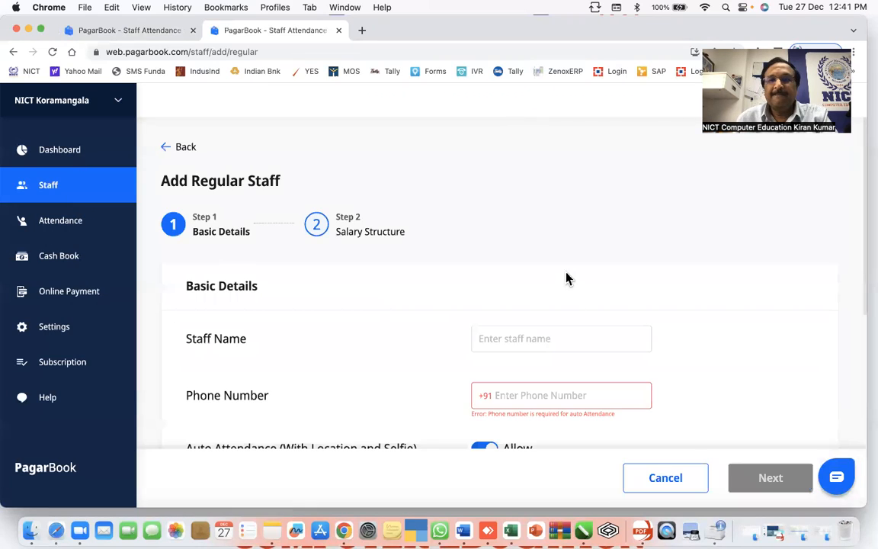
click(556, 338)
text(Nagaveni V)
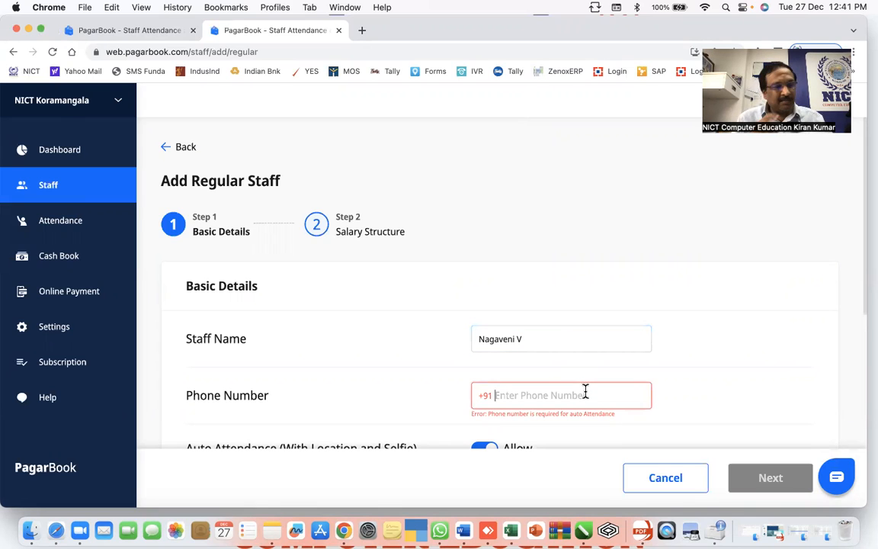
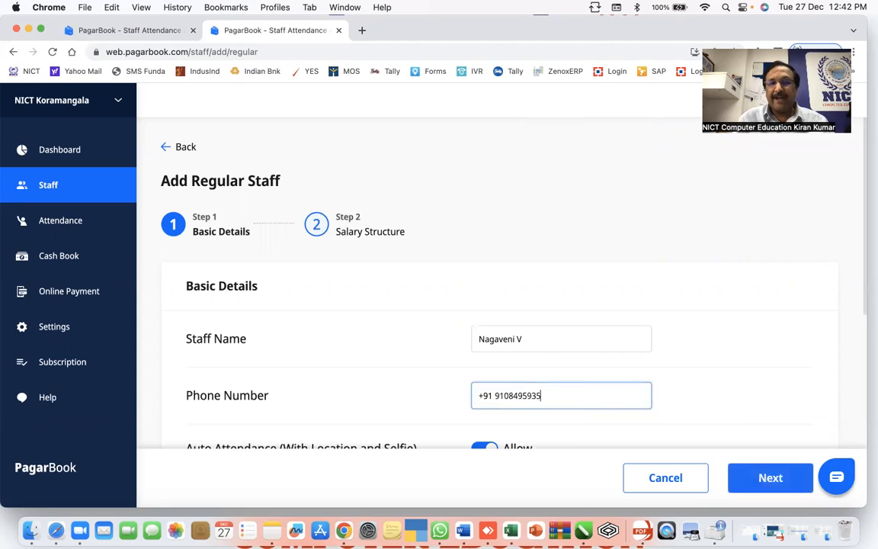
scroll(456, 370, down, 5)
scroll(452, 368, up, 3)
scroll(452, 368, up, 1)
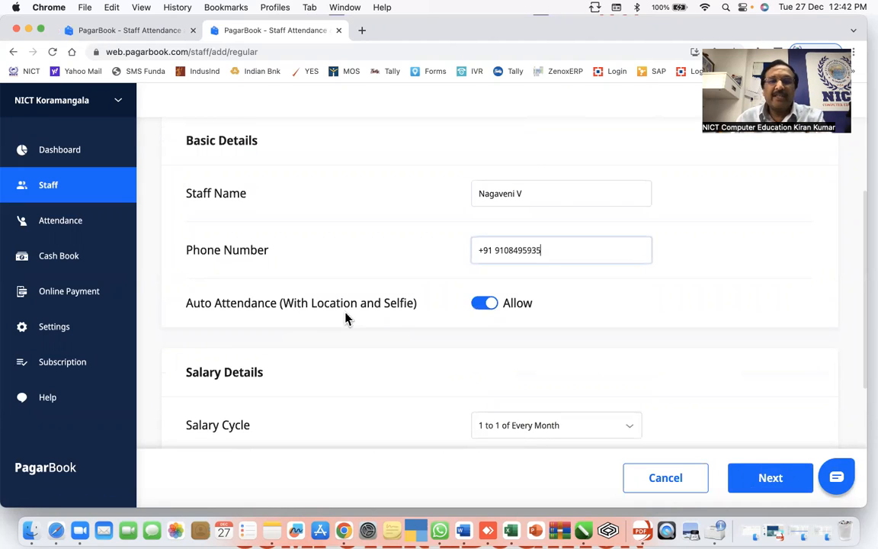
scroll(501, 340, down, 5)
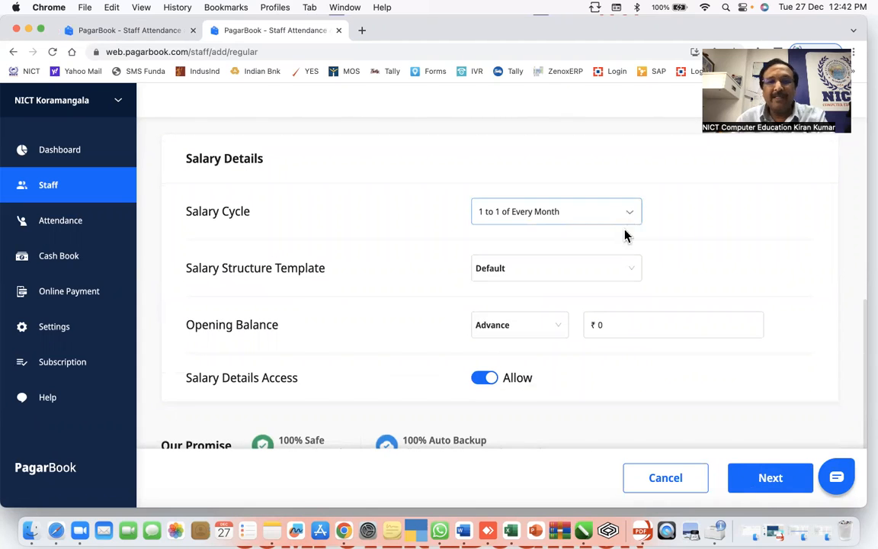
- Choose the Default salary template, set salary details access to Don't Allow, and go to Salary Structure
click(629, 272)
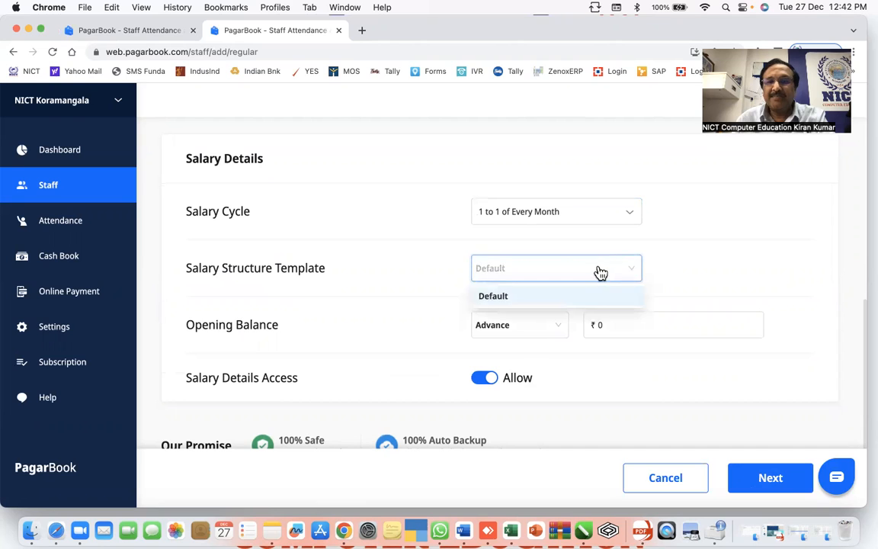
click(499, 296)
scroll(426, 338, down, 1)
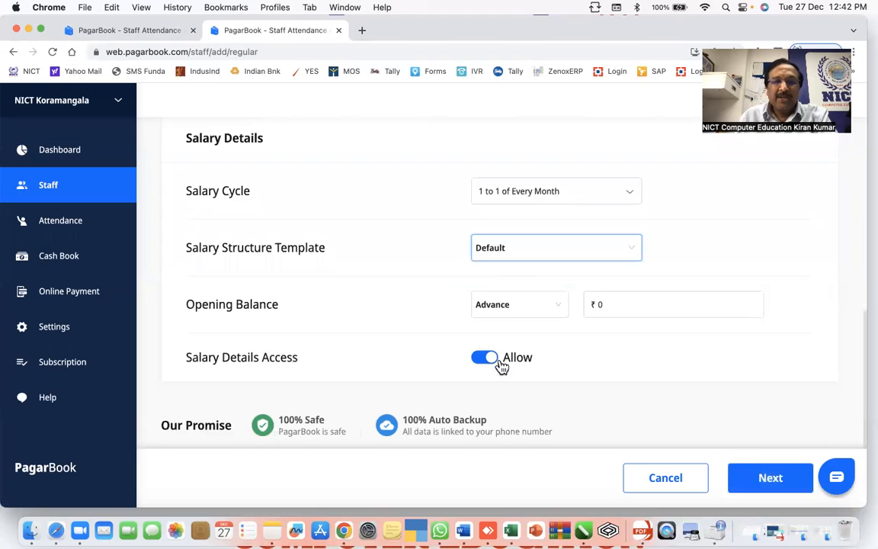
click(491, 358)
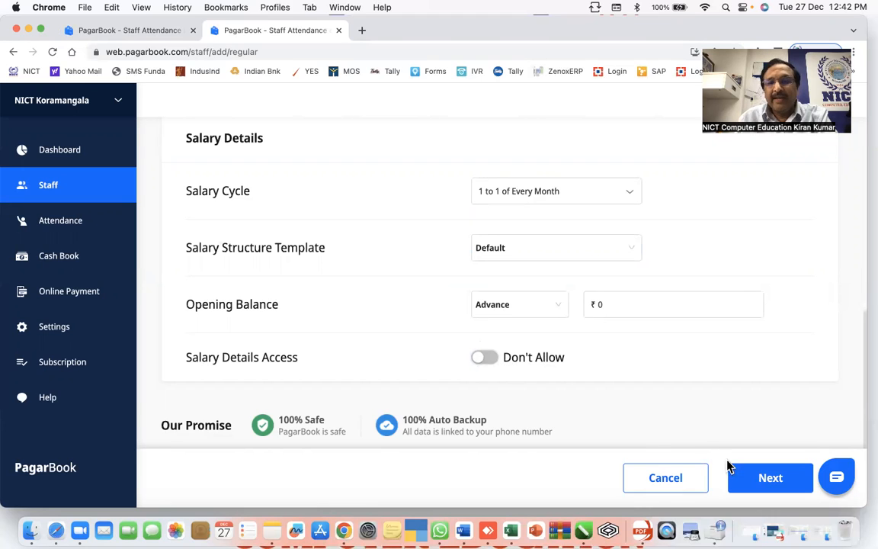
click(768, 478)
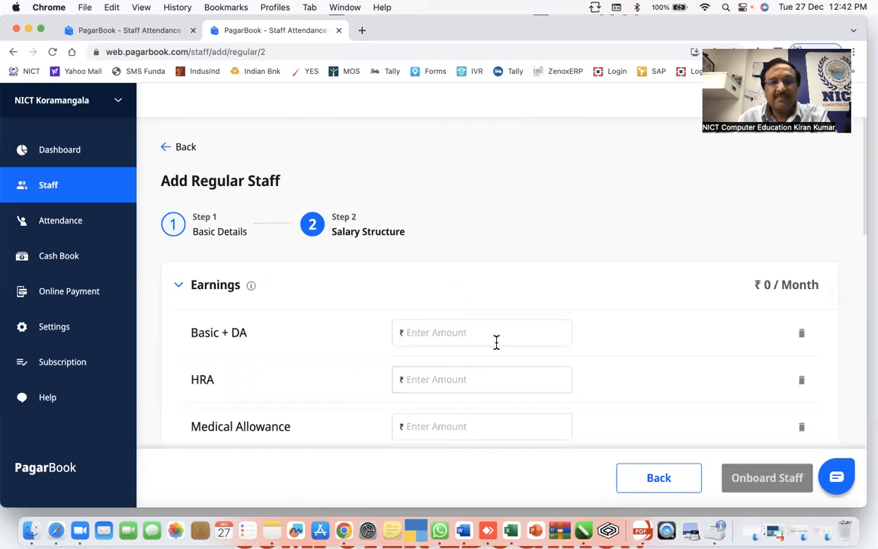
- Enter 1 as the Basic + DA amount, making earnings ₹1 / Month
scroll(499, 339, down, 2)
scroll(499, 339, down, 5)
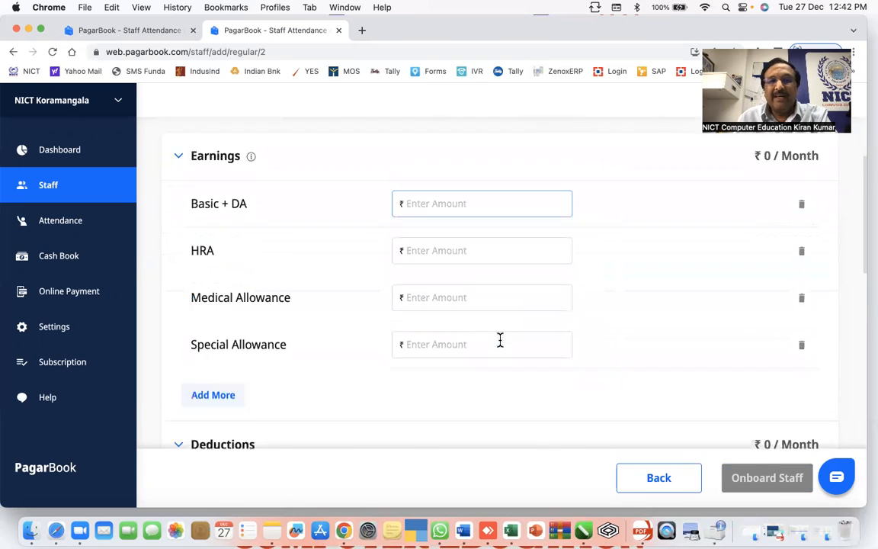
scroll(500, 344, up, 6)
scroll(485, 325, down, 5)
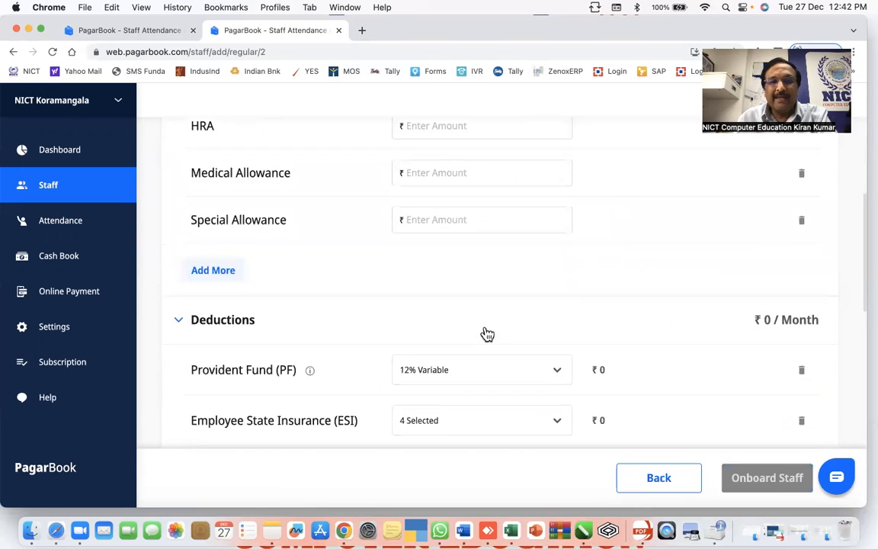
scroll(486, 325, up, 5)
scroll(485, 325, down, 8)
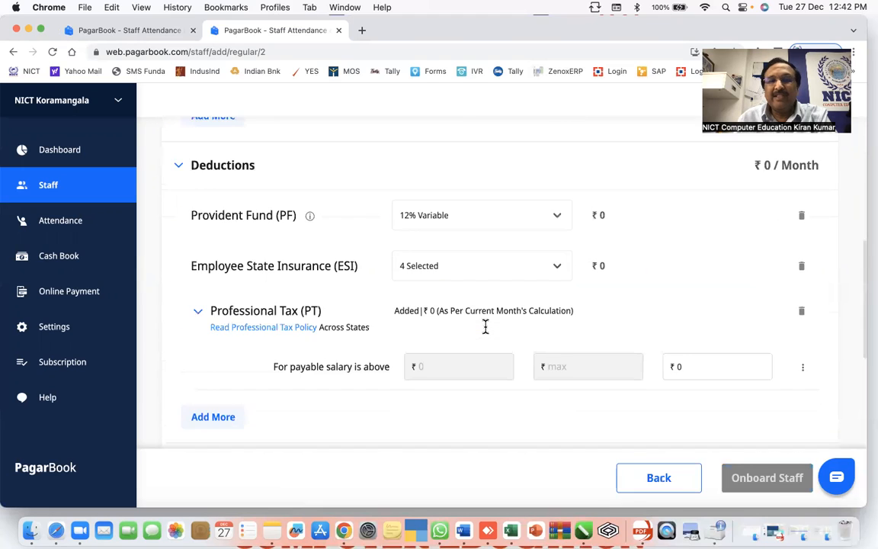
scroll(487, 333, down, 3)
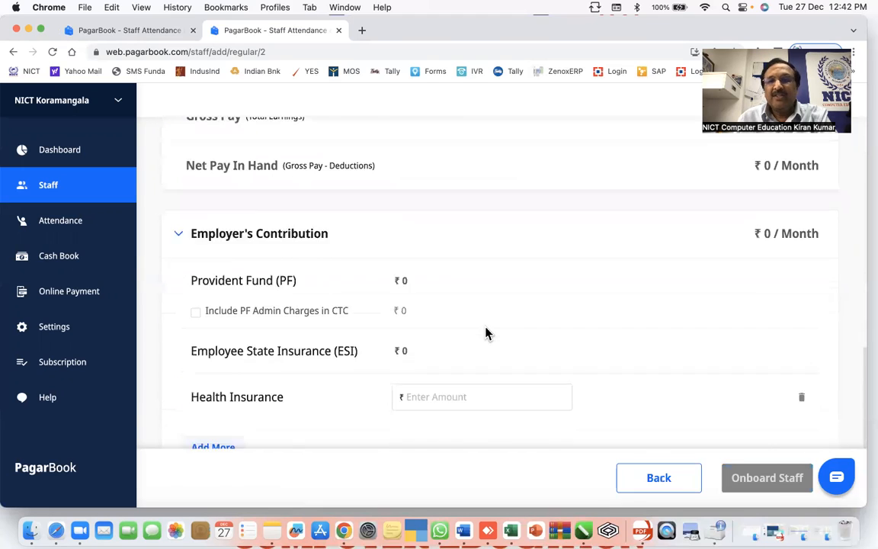
scroll(485, 333, up, 10)
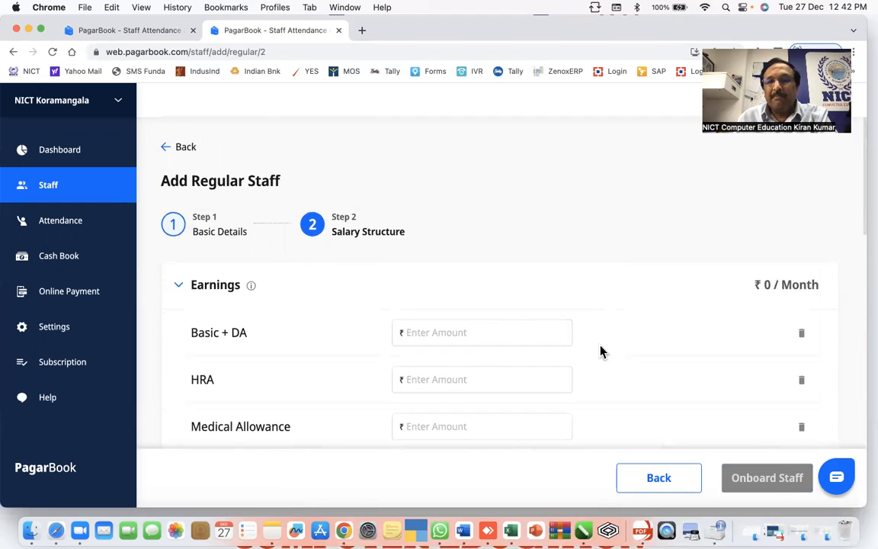
scroll(486, 332, down, 5)
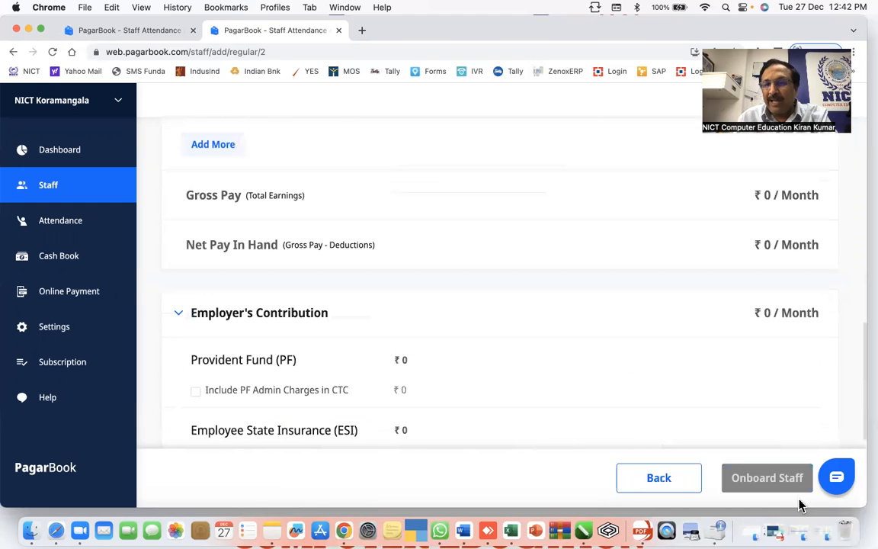
scroll(518, 357, up, 6)
click(460, 333)
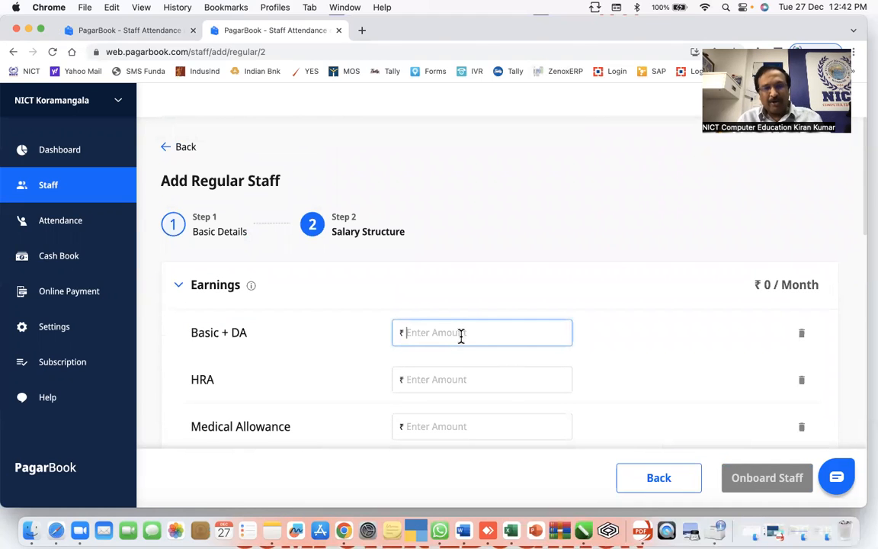
text(1)
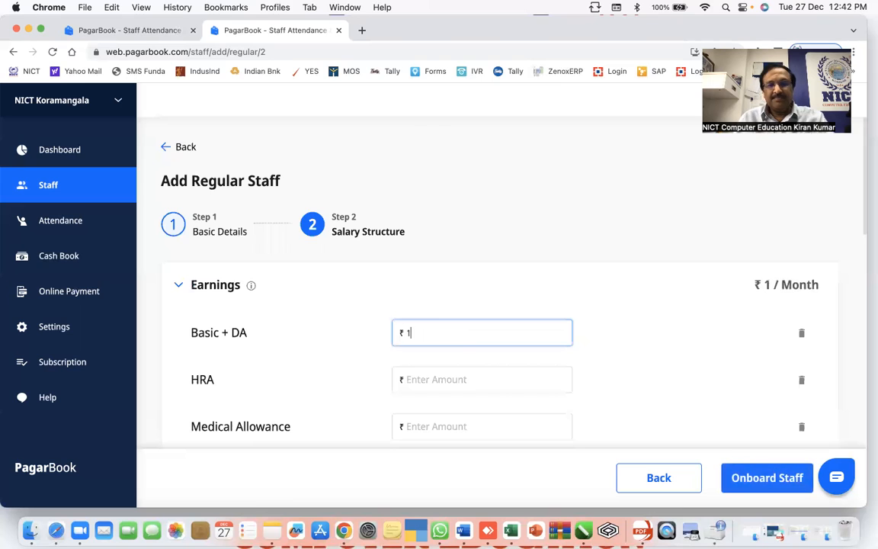
- Attempt onboarding, then cancel the empty salary components warning
click(769, 480)
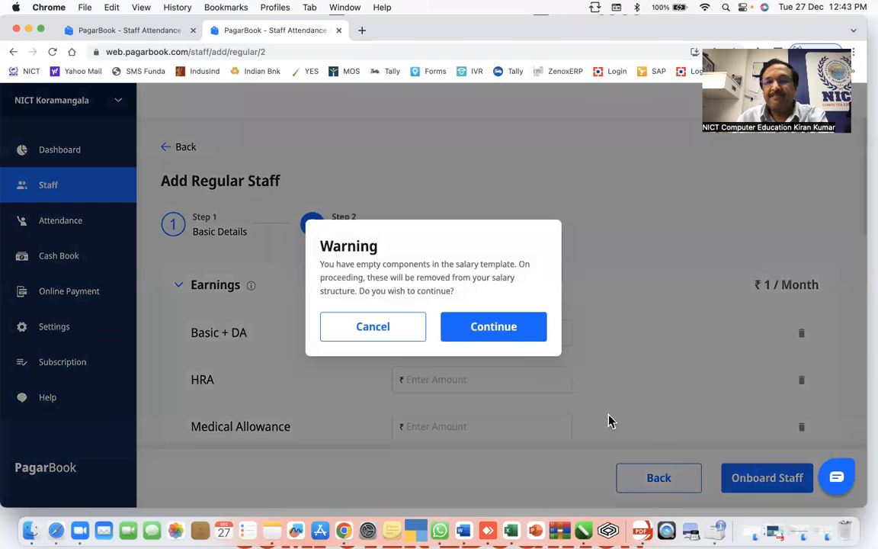
click(502, 335)
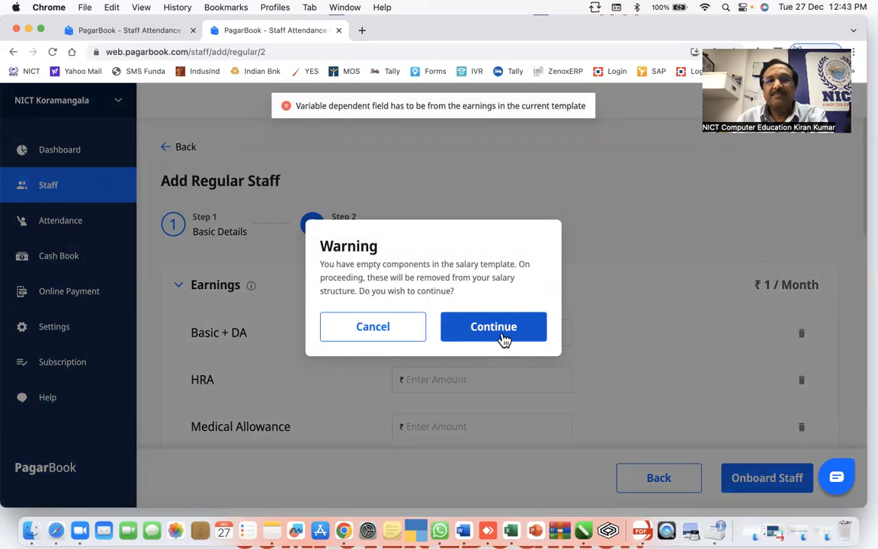
click(503, 327)
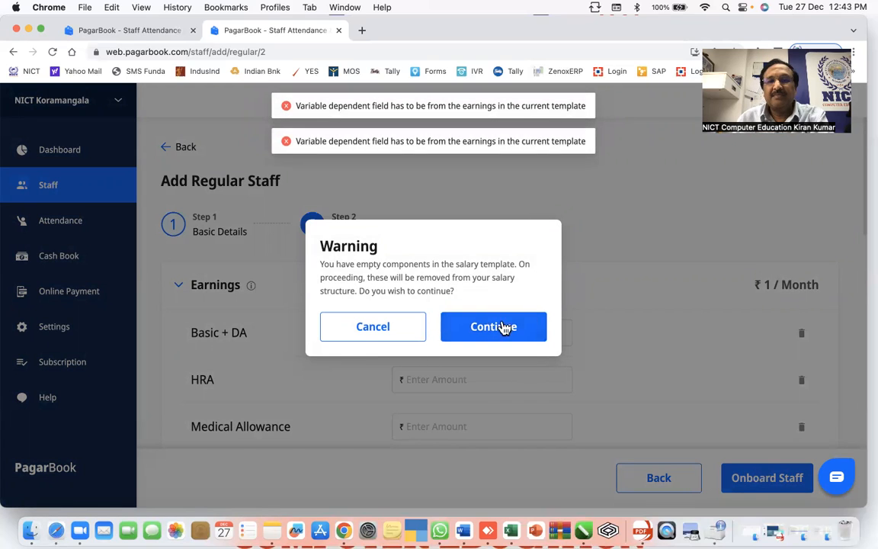
click(507, 330)
click(404, 334)
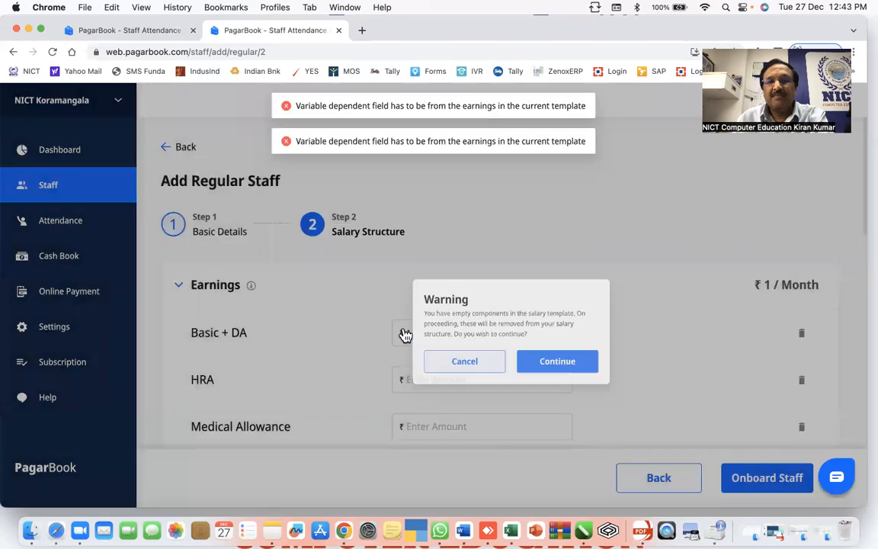
- Delete the empty HRA, allowances, PF, ESI, Professional Tax and Health Insurance rows
scroll(587, 411, down, 3)
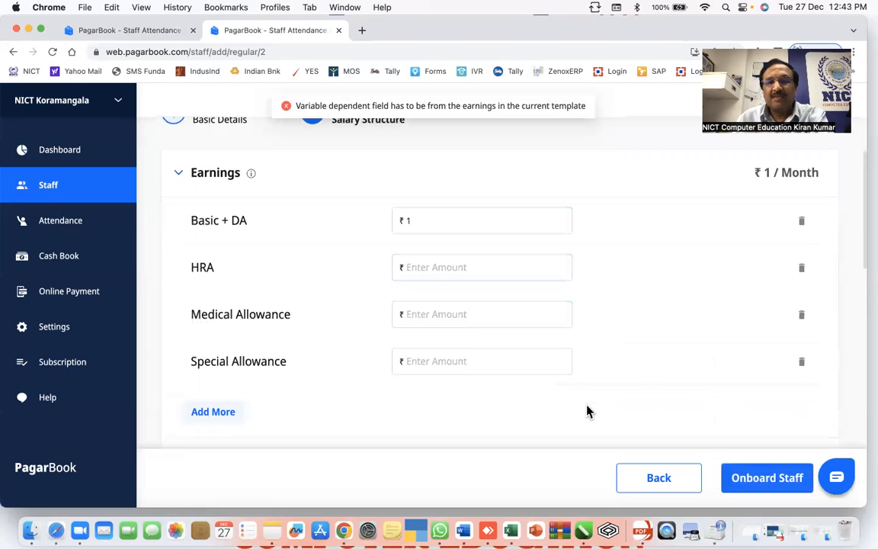
scroll(687, 400, down, 1)
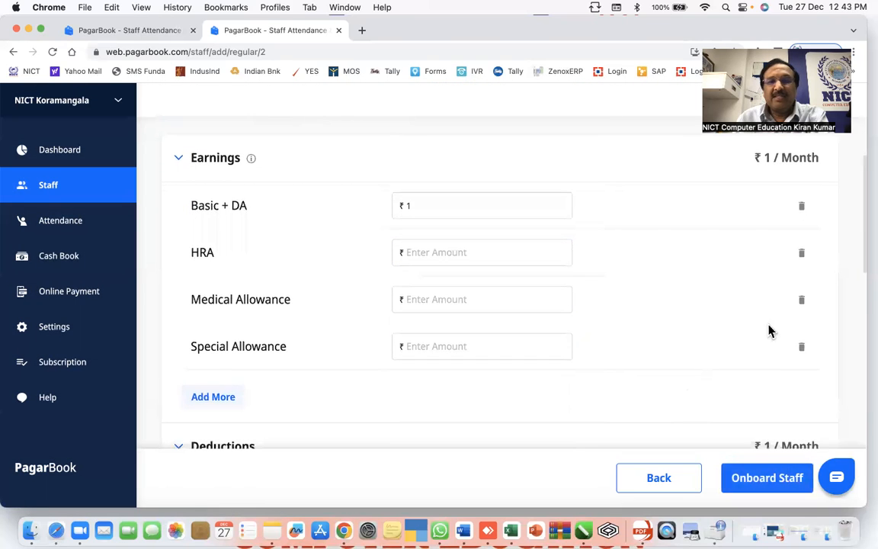
click(801, 252)
click(801, 254)
click(801, 255)
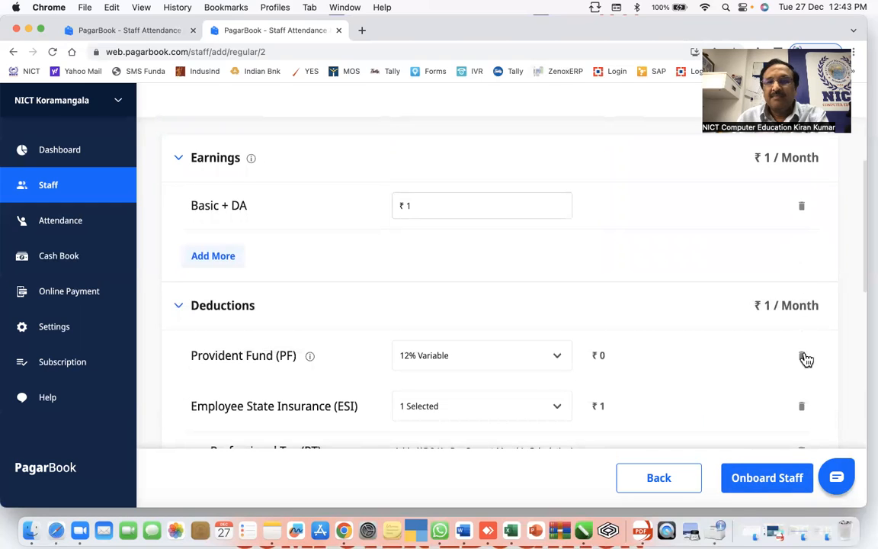
click(801, 406)
click(802, 404)
click(802, 356)
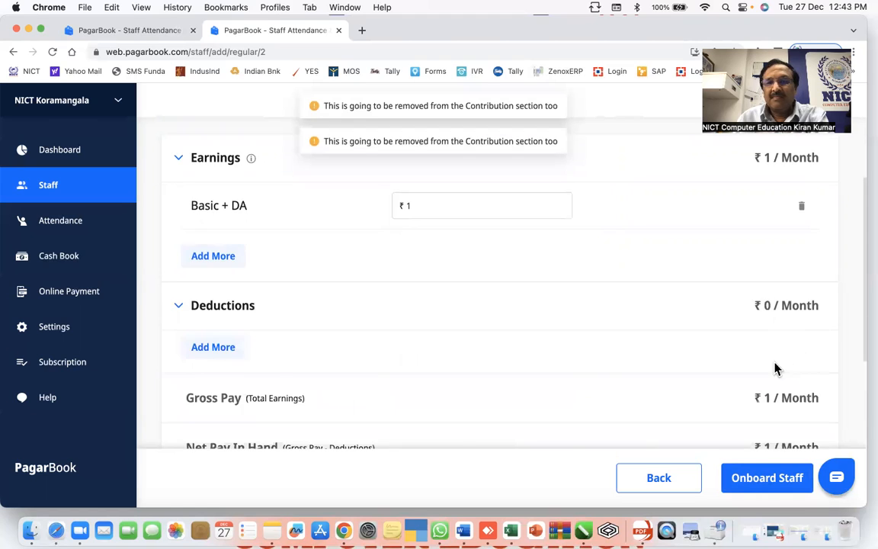
scroll(773, 367, down, 5)
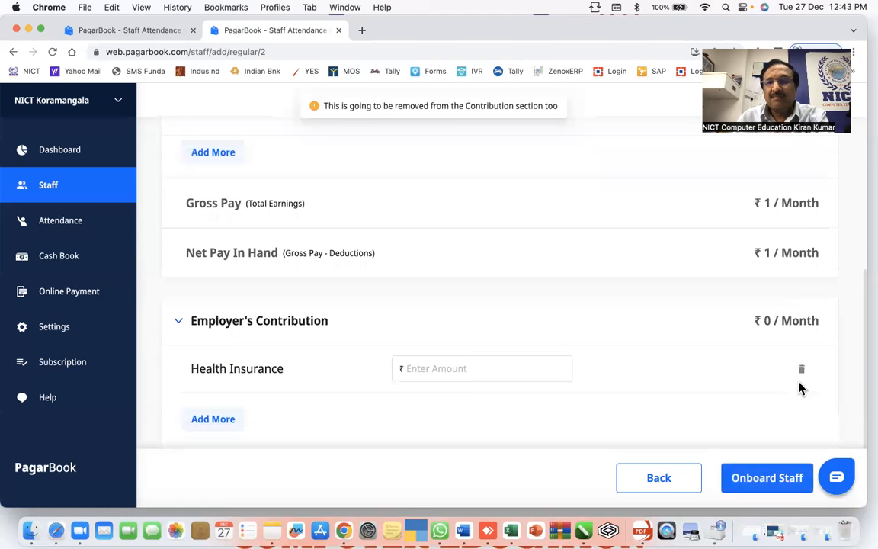
click(799, 369)
- Onboard the staff member and save the salary template as 'Default - Copy'
scroll(723, 384, down, 2)
scroll(724, 384, up, 7)
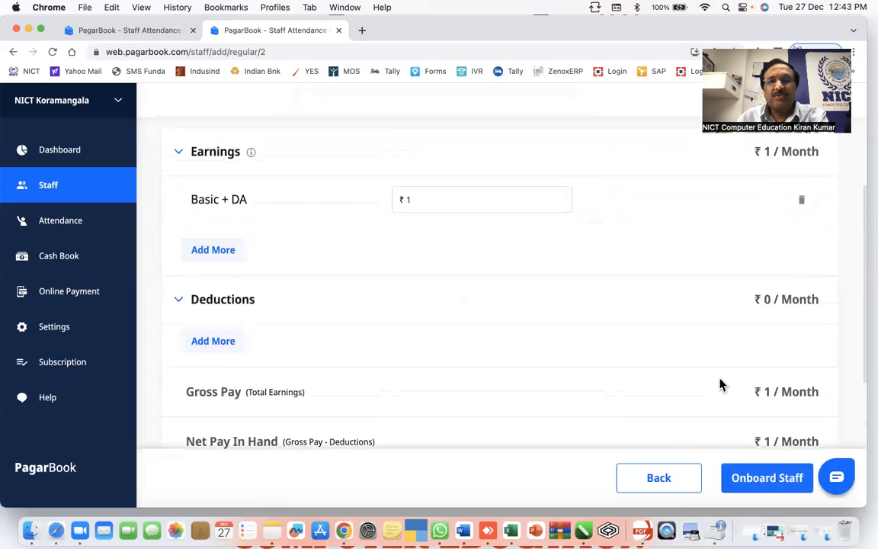
scroll(722, 385, up, 1)
scroll(556, 339, up, 1)
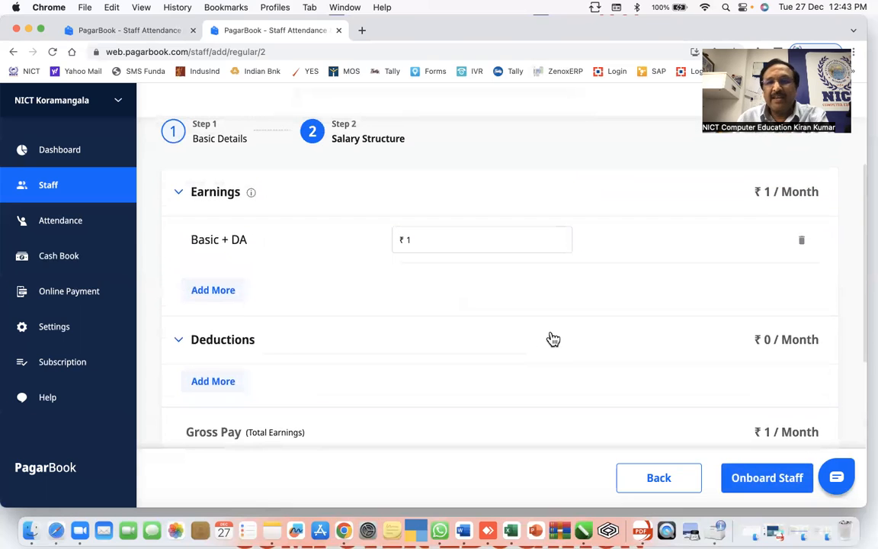
click(760, 480)
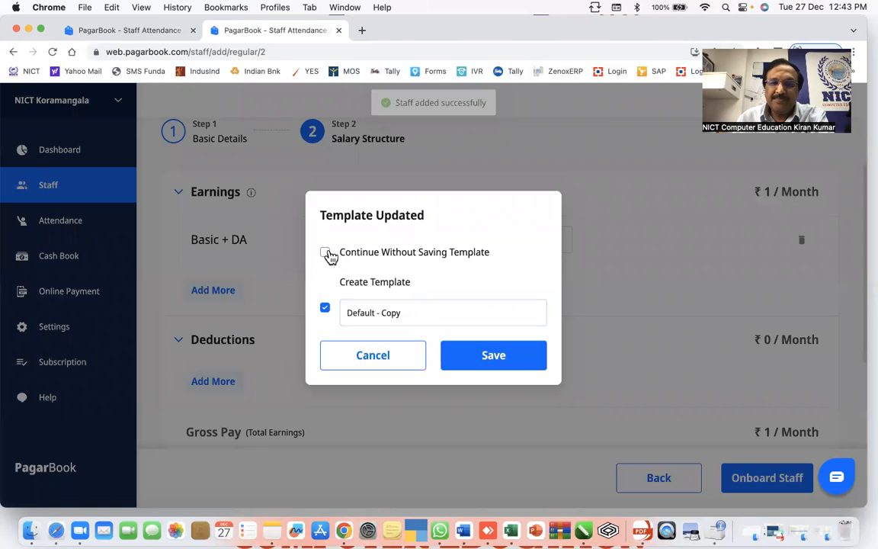
click(326, 253)
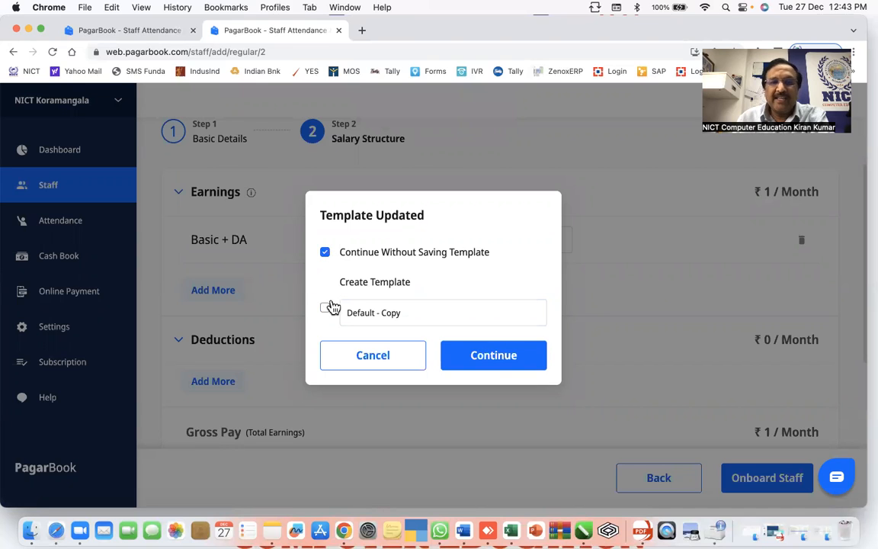
click(325, 308)
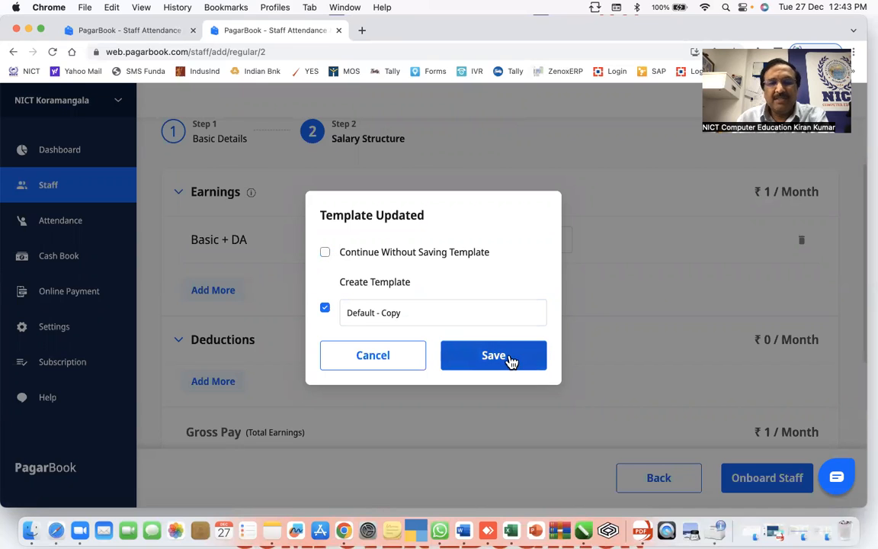
click(508, 356)
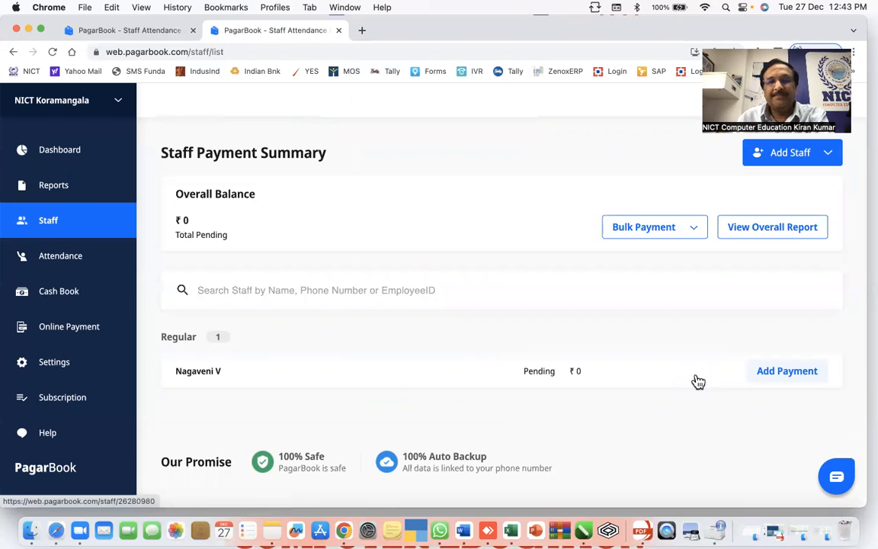
- Go from the staff row to Staff Profile, Other Details, and the personal information form
click(194, 382)
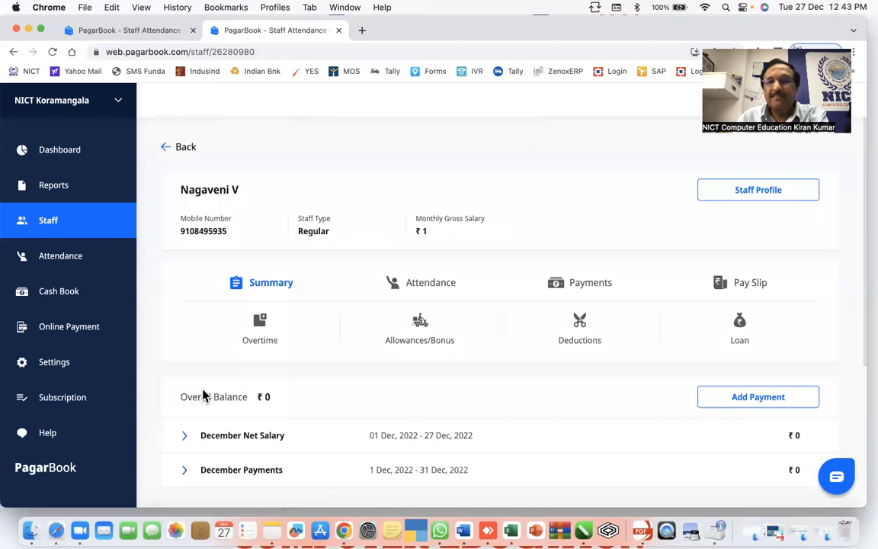
click(780, 196)
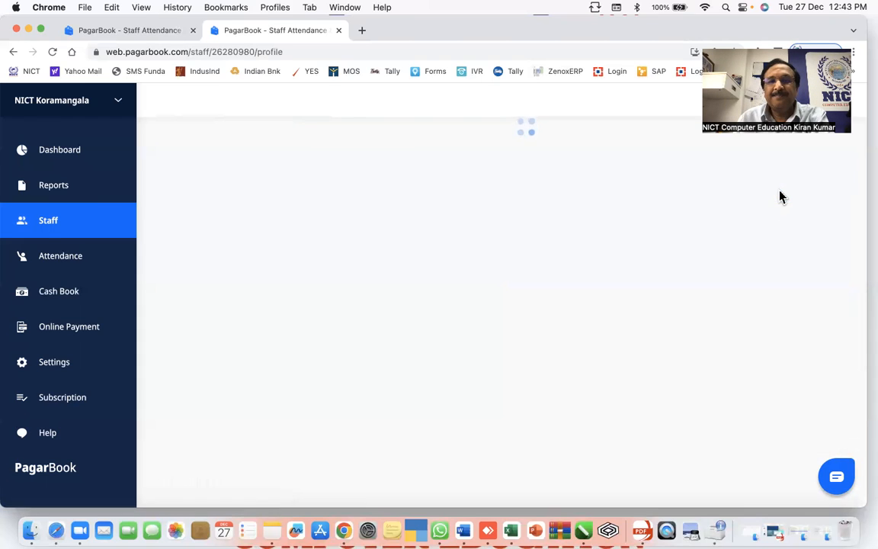
scroll(209, 284, down, 3)
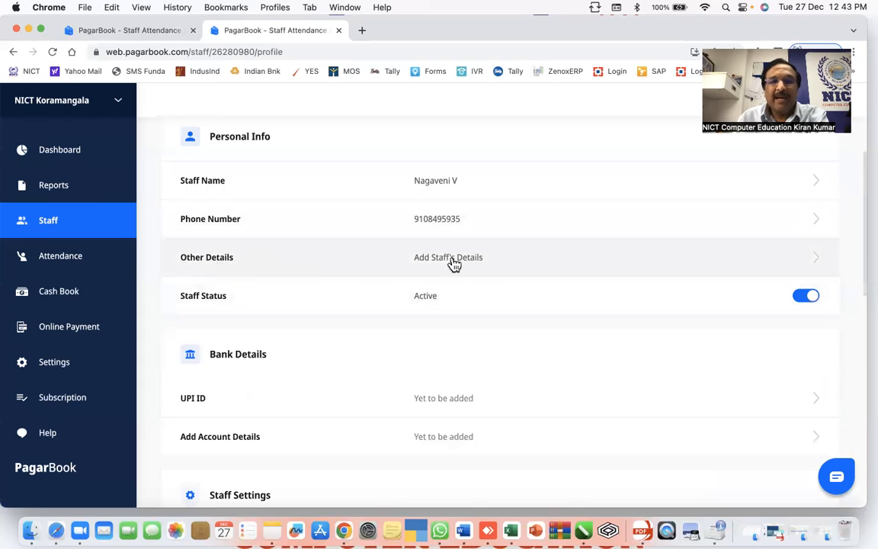
click(488, 262)
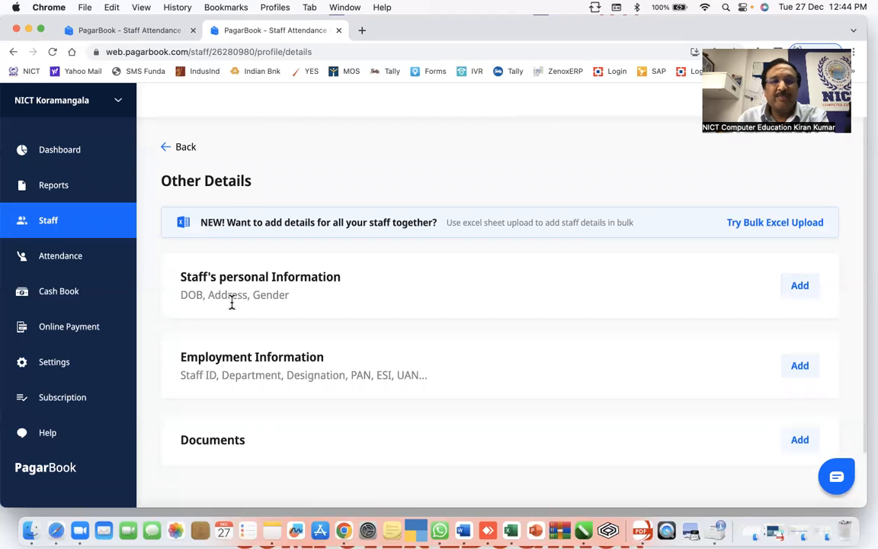
click(797, 288)
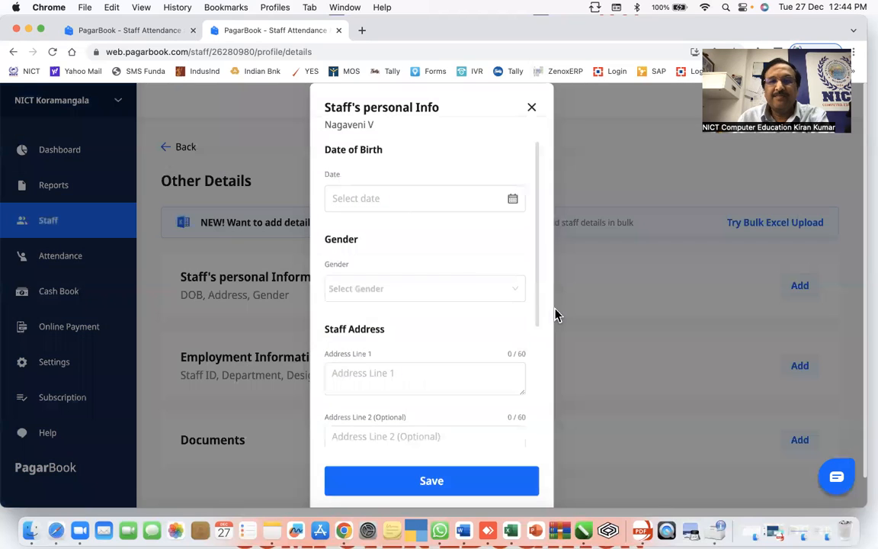
click(406, 196)
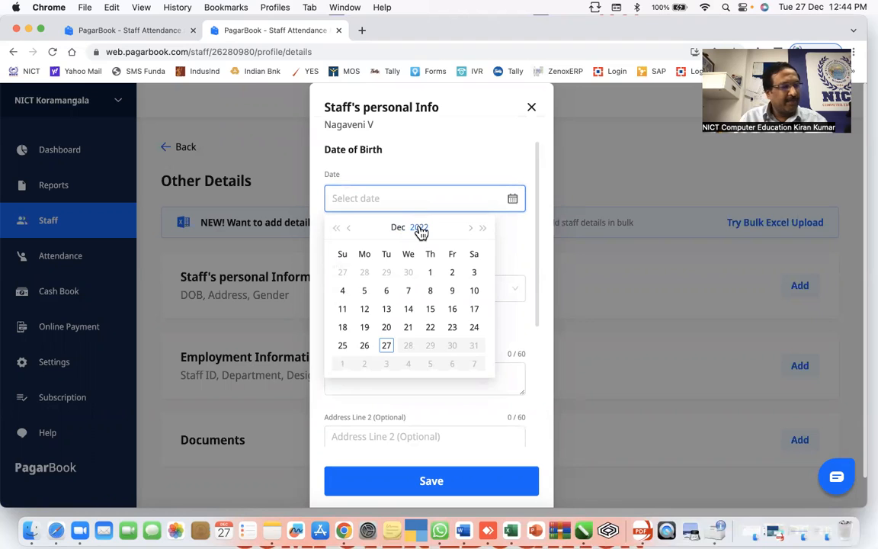
click(419, 228)
click(337, 229)
click(337, 231)
click(337, 231)
click(410, 300)
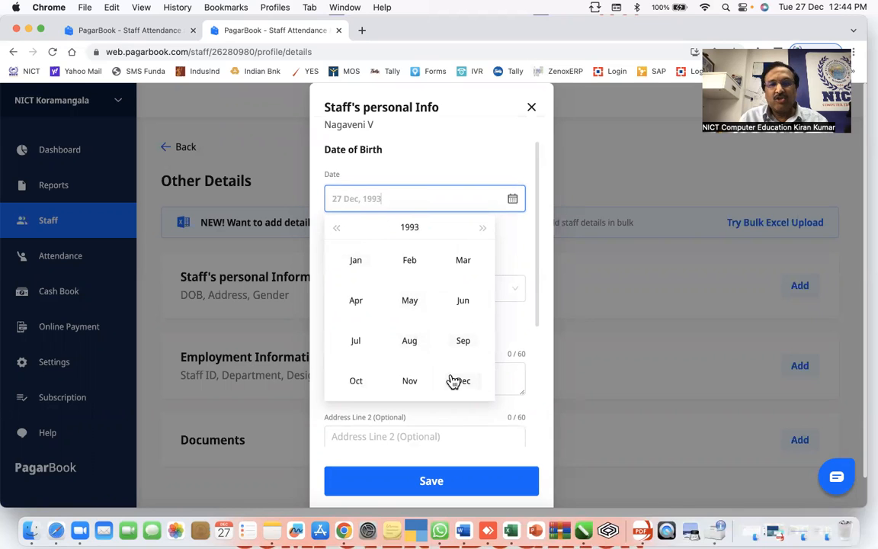
click(356, 380)
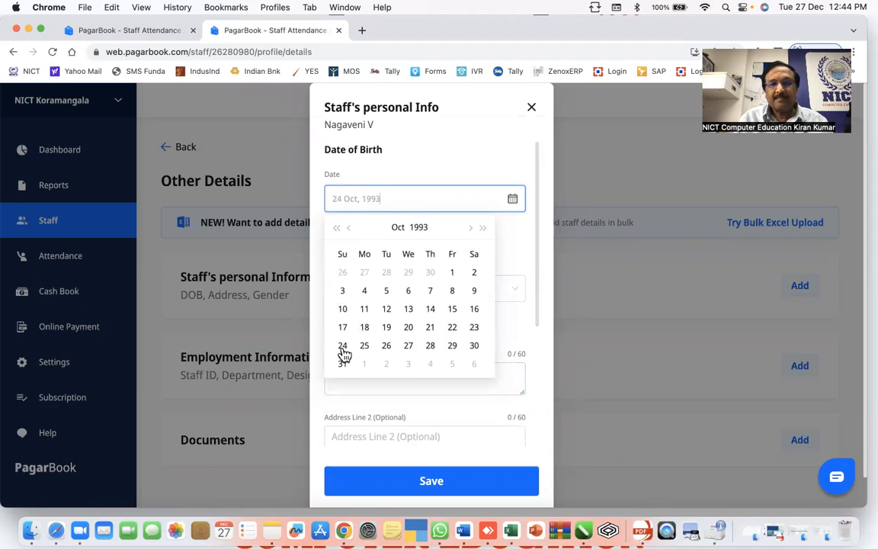
click(428, 331)
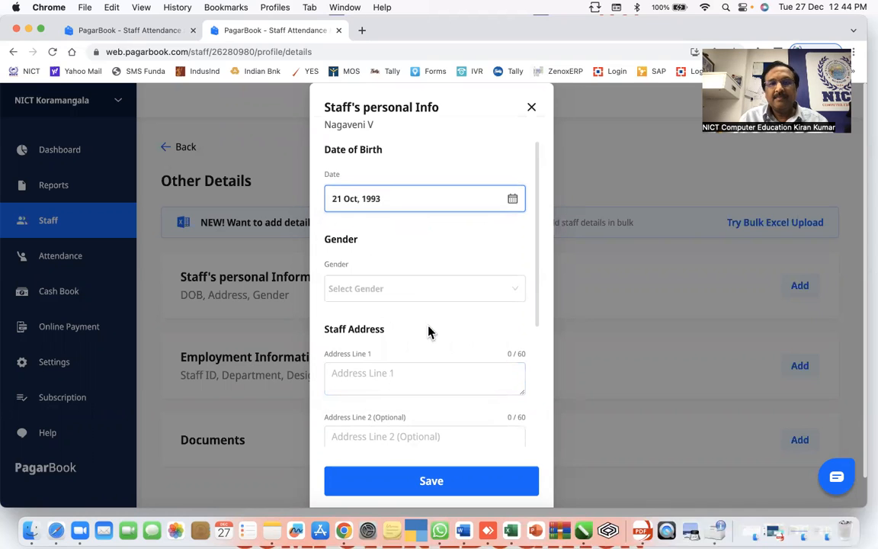
- Set gender to Female and type the street address into Address Line 1
click(392, 292)
click(382, 335)
click(391, 373)
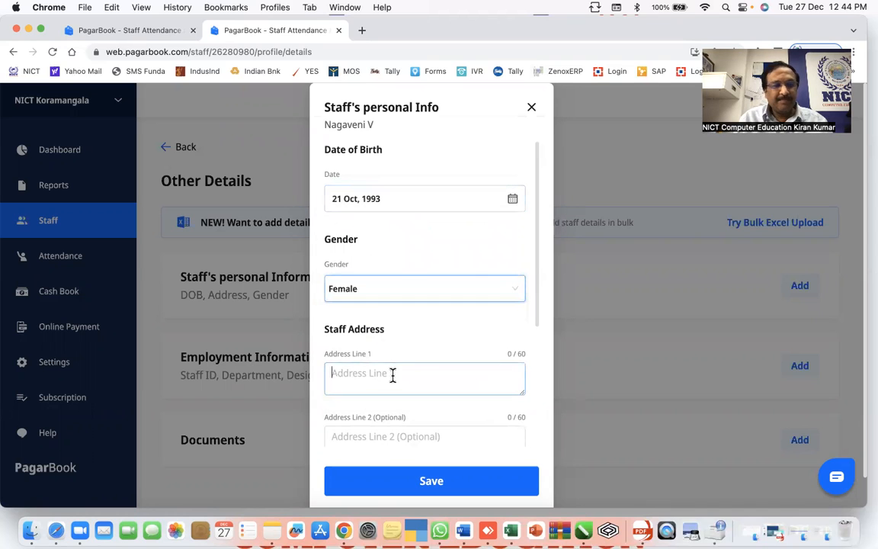
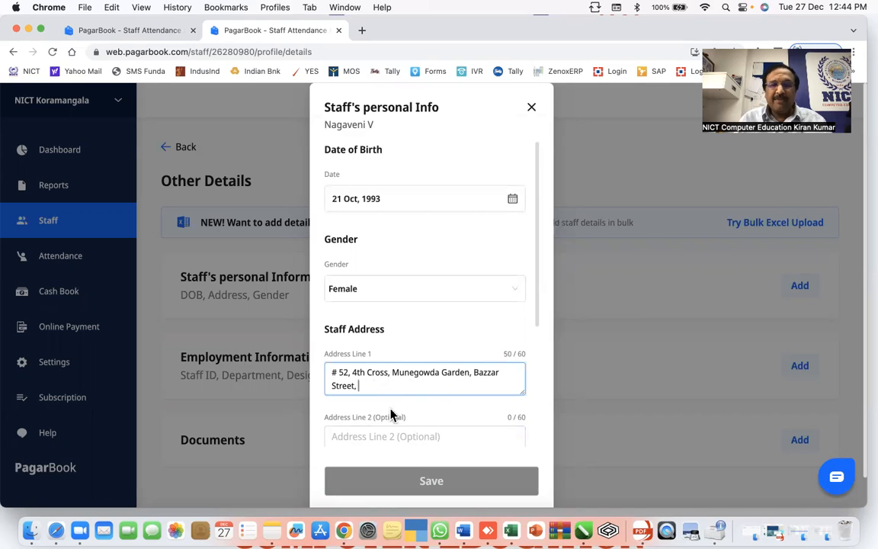
- Fill in Address Line 2, the city, state Karnataka and the postal code
scroll(390, 414, down, 3)
click(399, 313)
text(Ne)
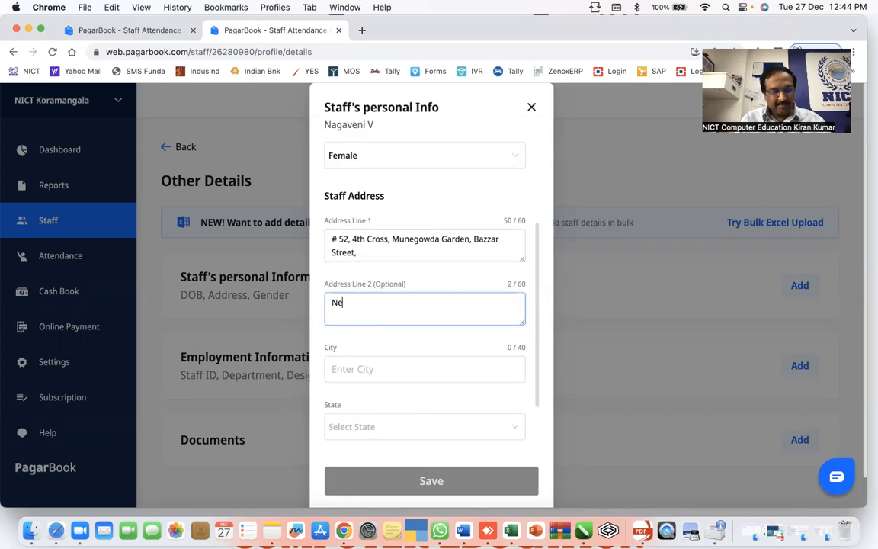
text(elasandra)
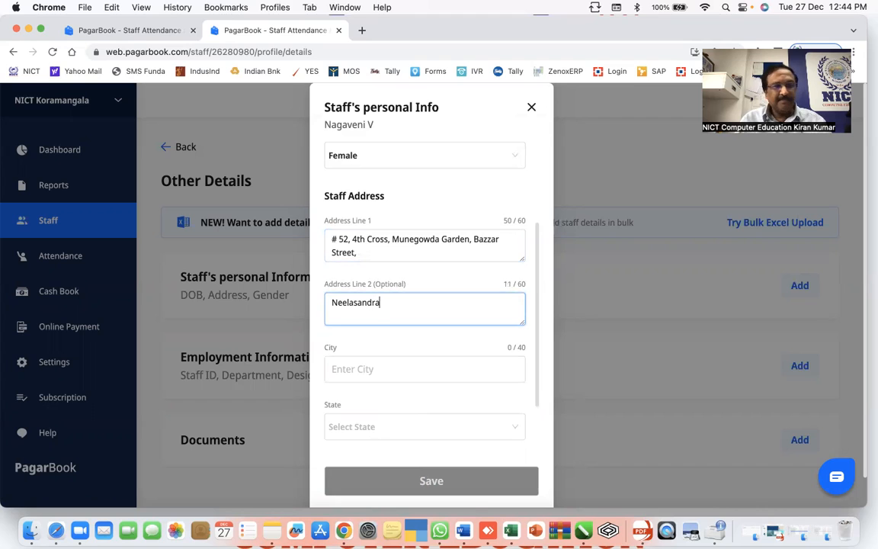
click(405, 368)
text(Bangalore)
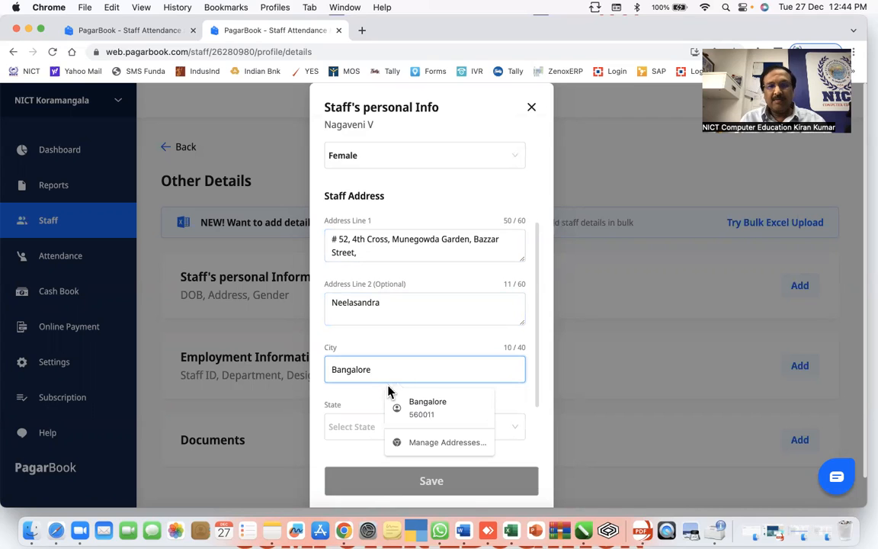
click(358, 428)
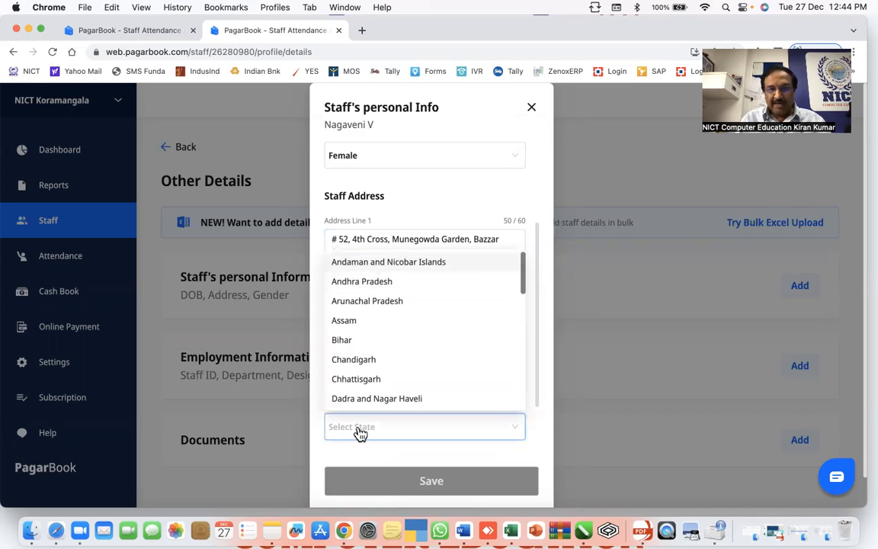
scroll(381, 367, down, 5)
click(357, 329)
scroll(438, 432, down, 3)
click(395, 425)
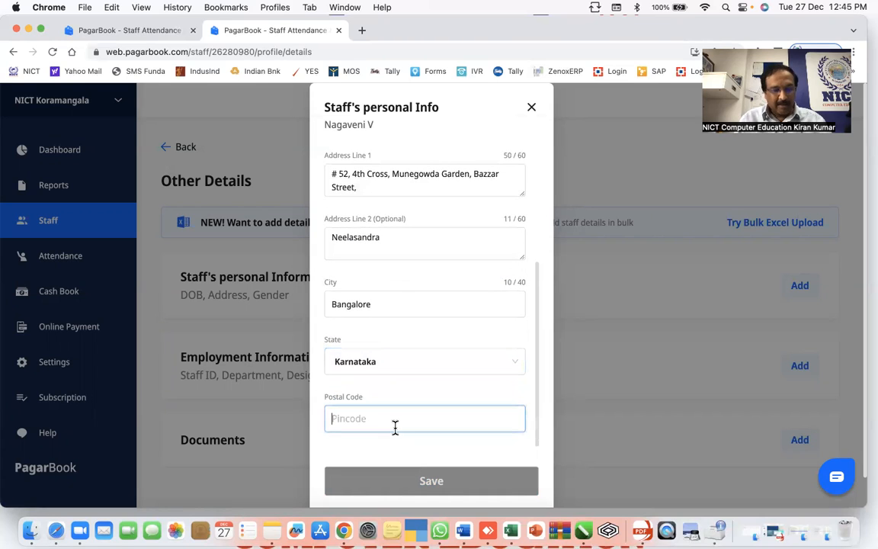
text(560047)
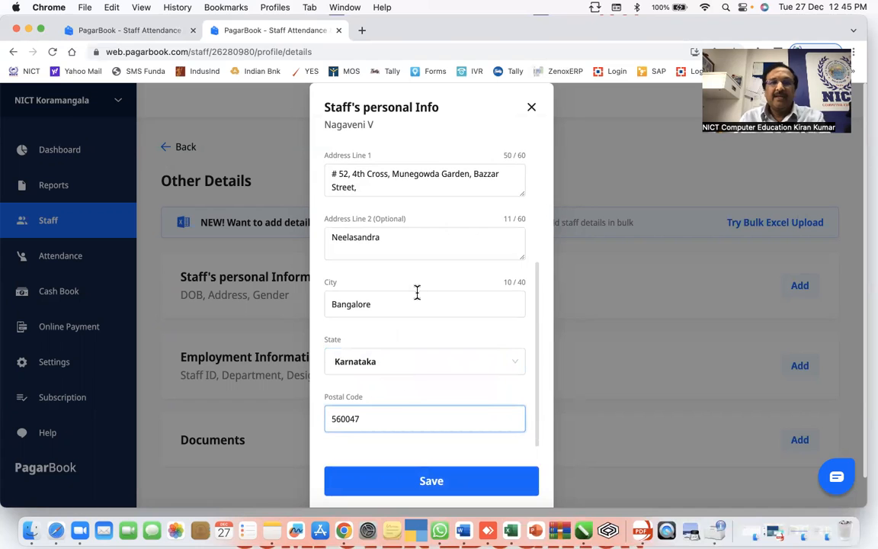
- Save the personal information and bring up the Employment Information form
click(404, 249)
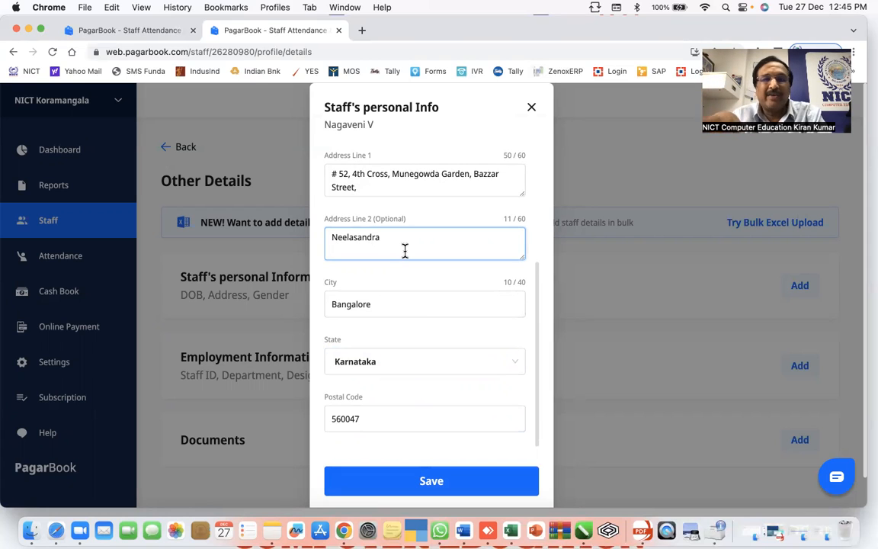
scroll(393, 360, down, 1)
scroll(398, 418, down, 1)
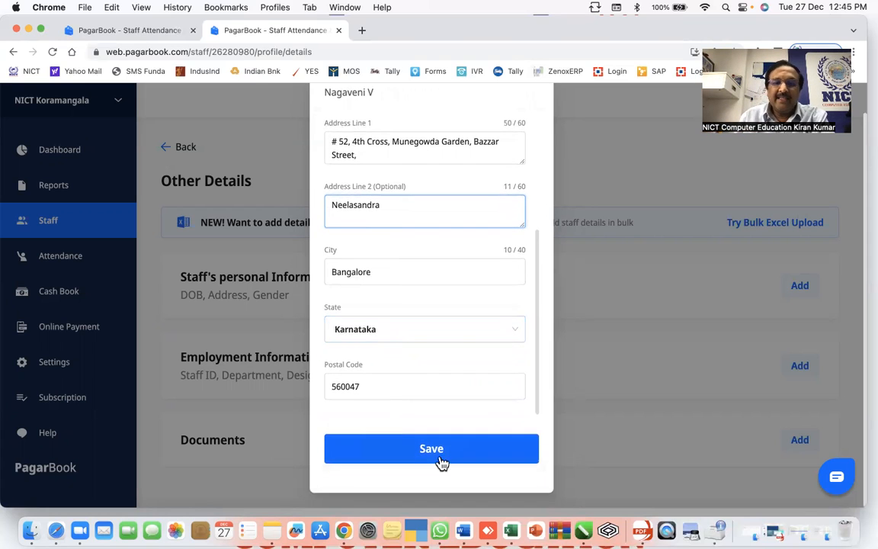
click(439, 453)
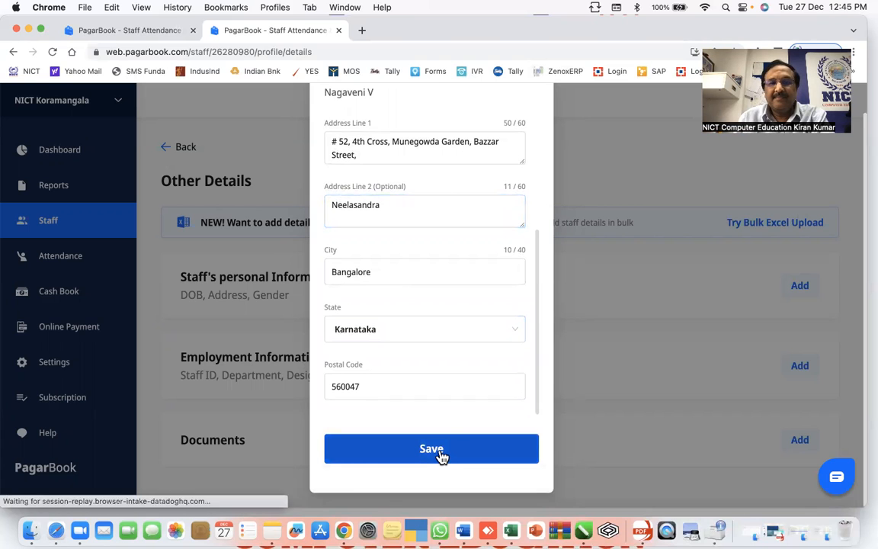
scroll(432, 383, down, 2)
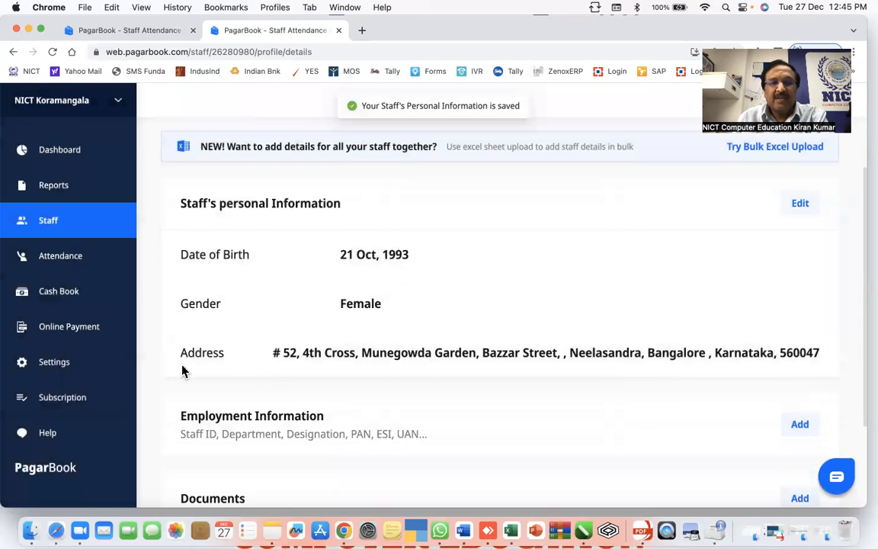
scroll(336, 360, down, 2)
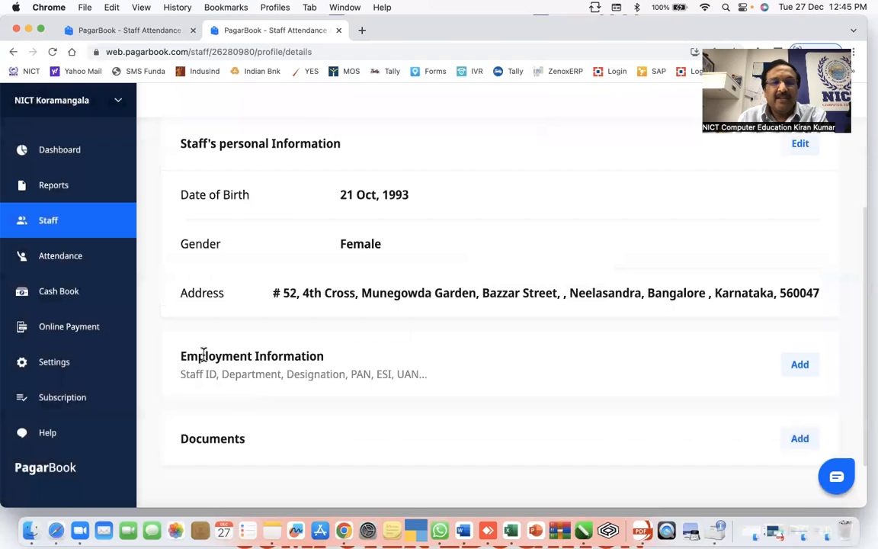
scroll(408, 370, down, 2)
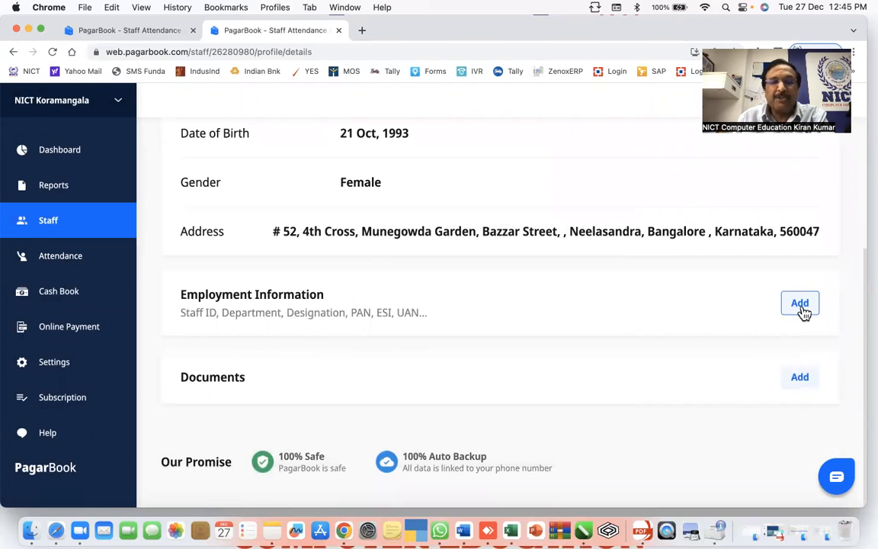
click(799, 304)
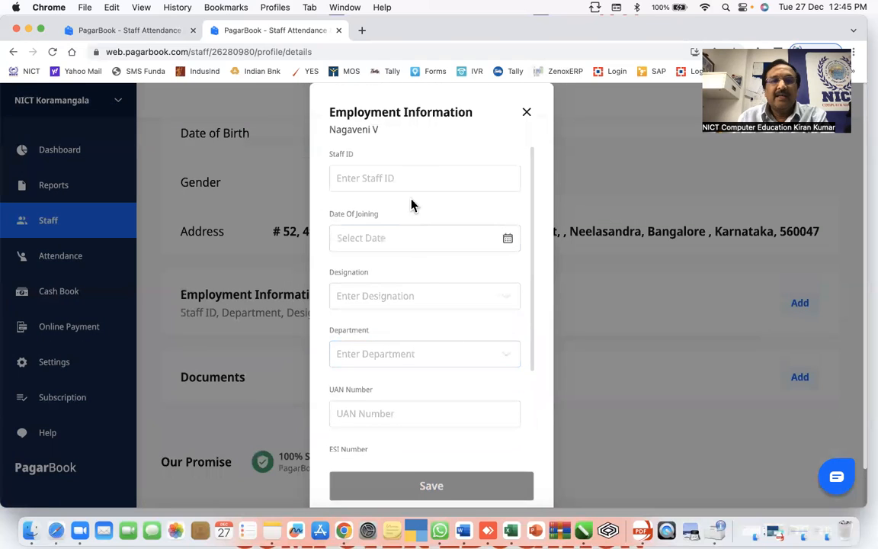
- Type a staff ID built from the birth date and name, then select its date part
click(408, 178)
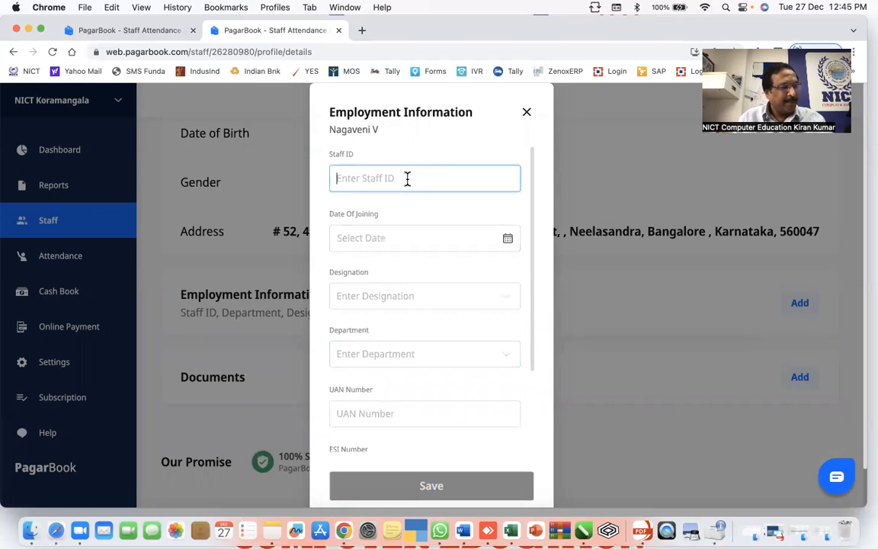
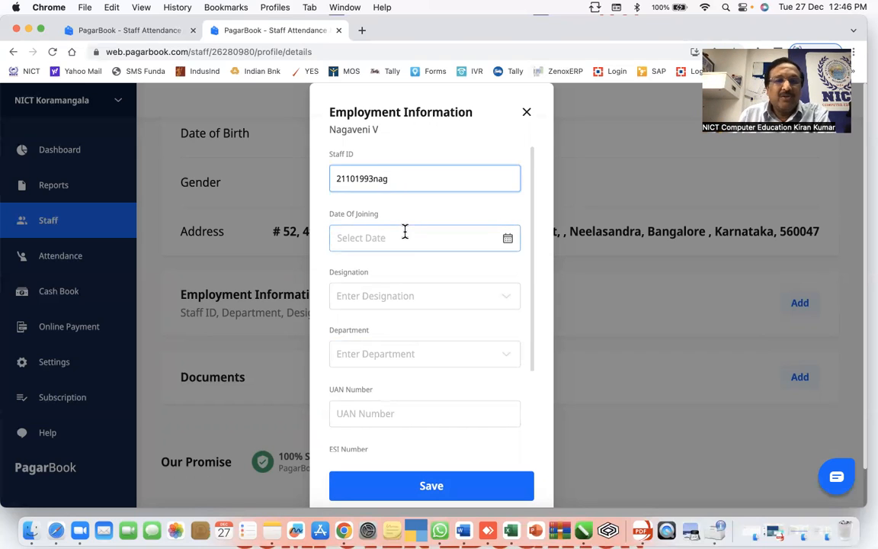
drag(373, 178, 295, 181)
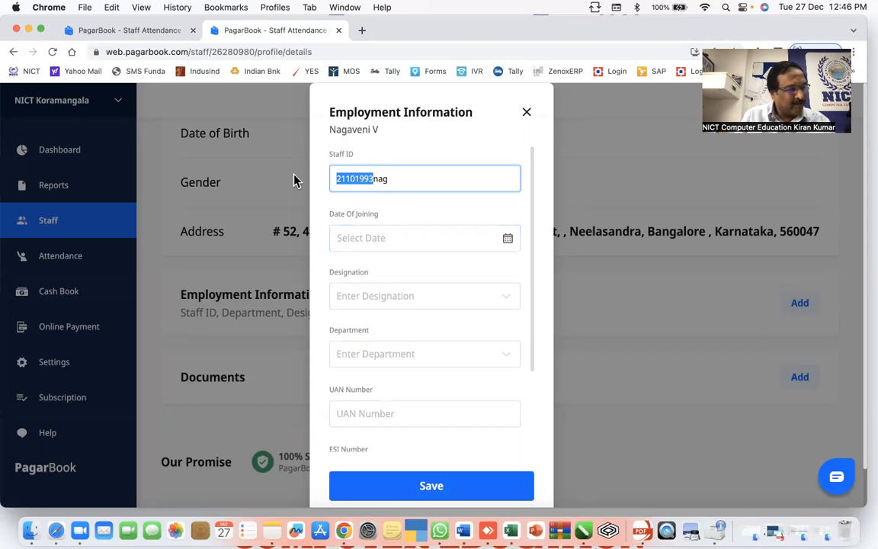
- Replace the staff ID's date part and set the date of joining to 01 Apr, 2022
text(0104)
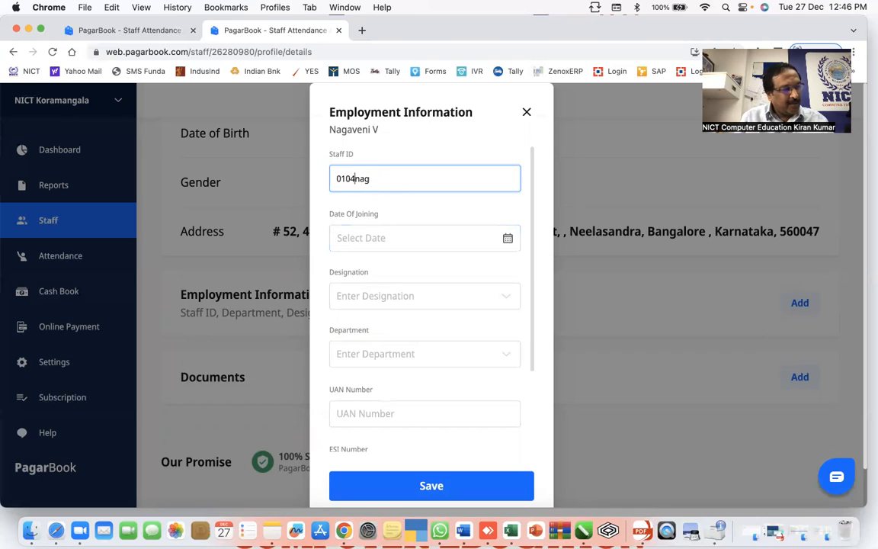
text(2022)
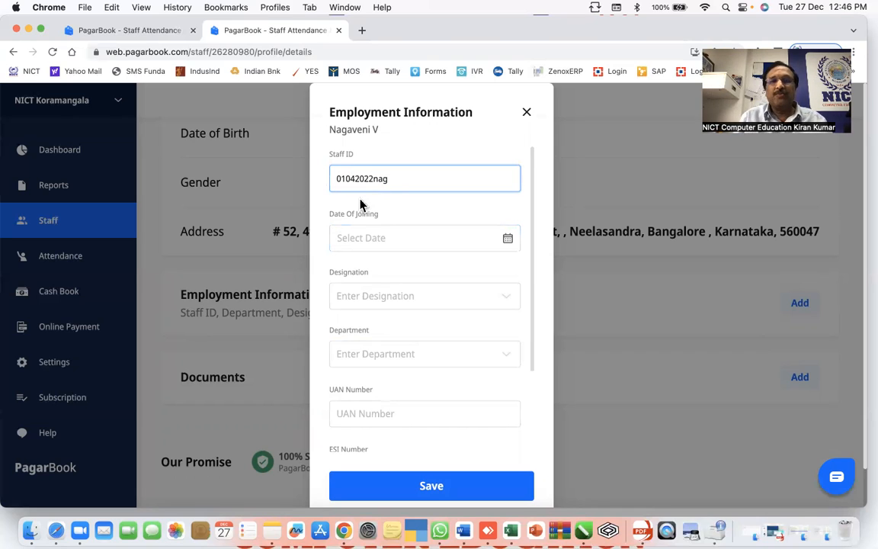
click(509, 242)
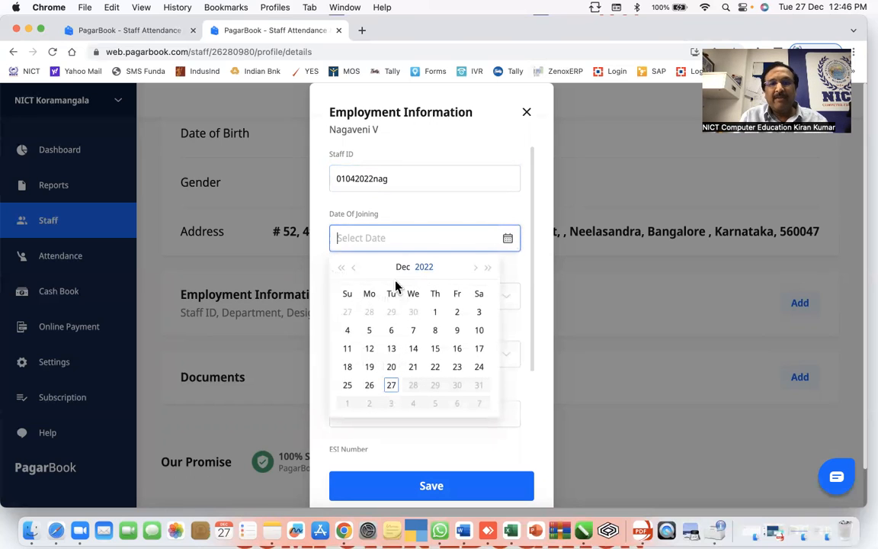
click(352, 268)
click(352, 268)
click(352, 268)
click(352, 268)
click(353, 268)
click(353, 268)
click(352, 268)
click(352, 270)
click(457, 311)
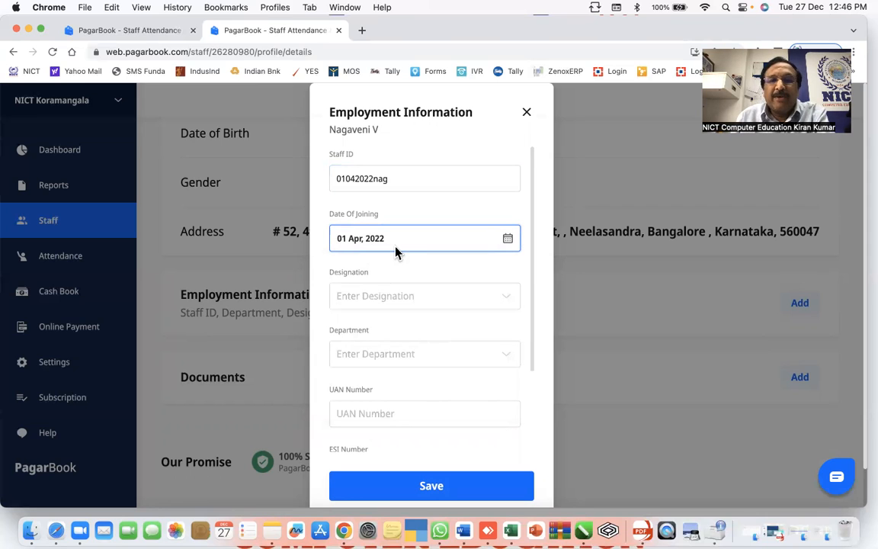
click(335, 189)
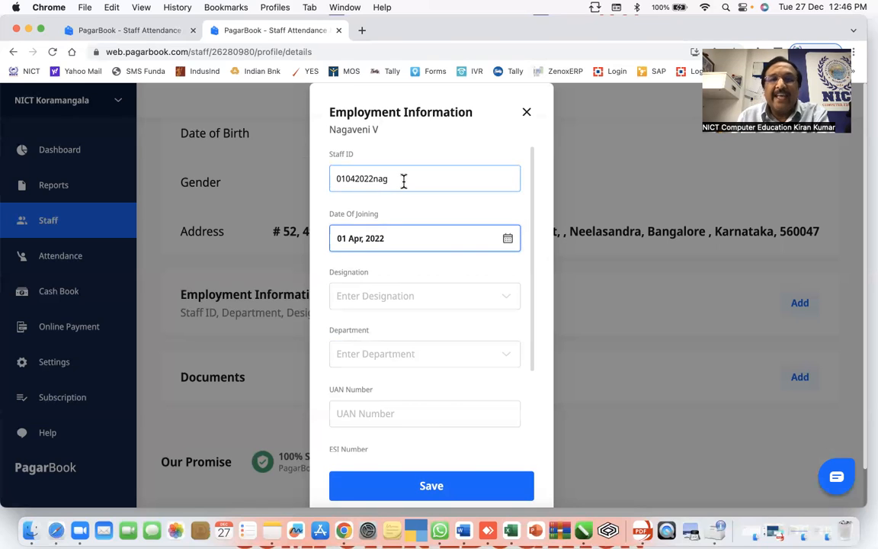
- Enter the UAN and PAN numbers and save the employment information
scroll(415, 267, down, 1)
click(415, 271)
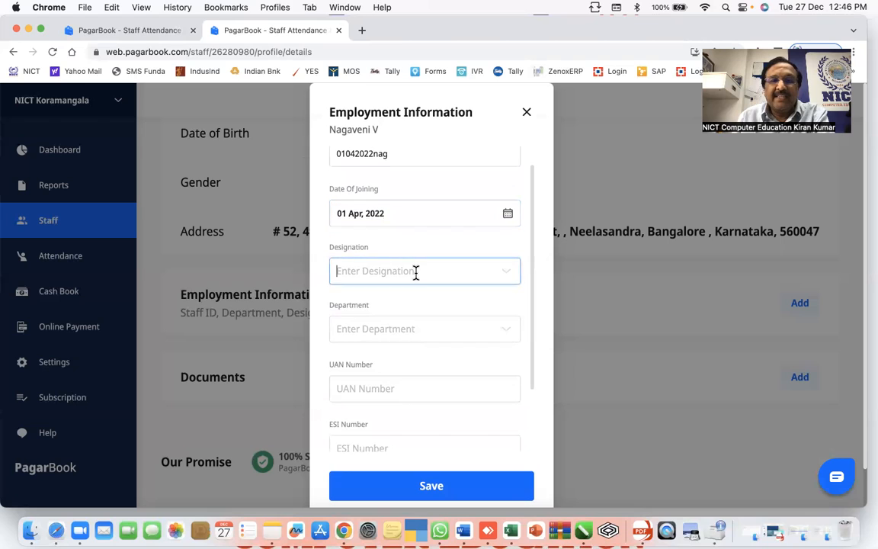
click(428, 332)
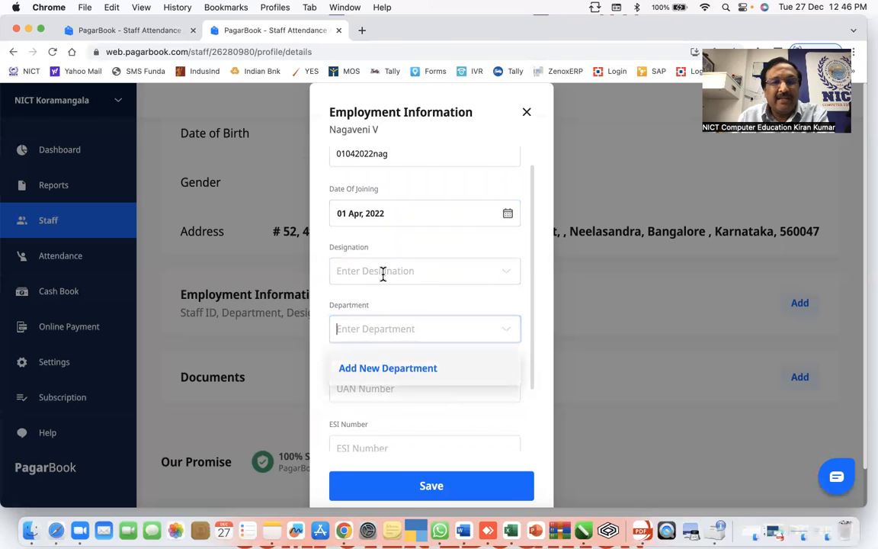
click(415, 300)
scroll(415, 298, down, 3)
click(408, 303)
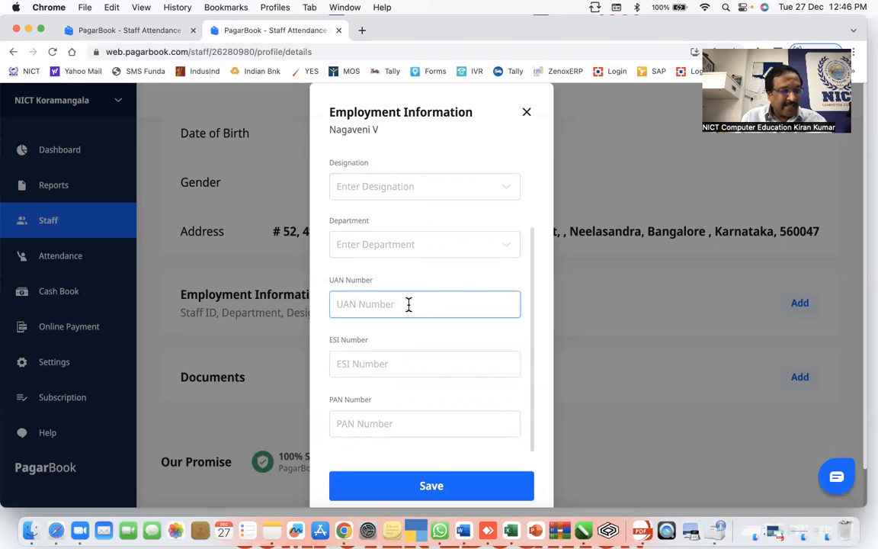
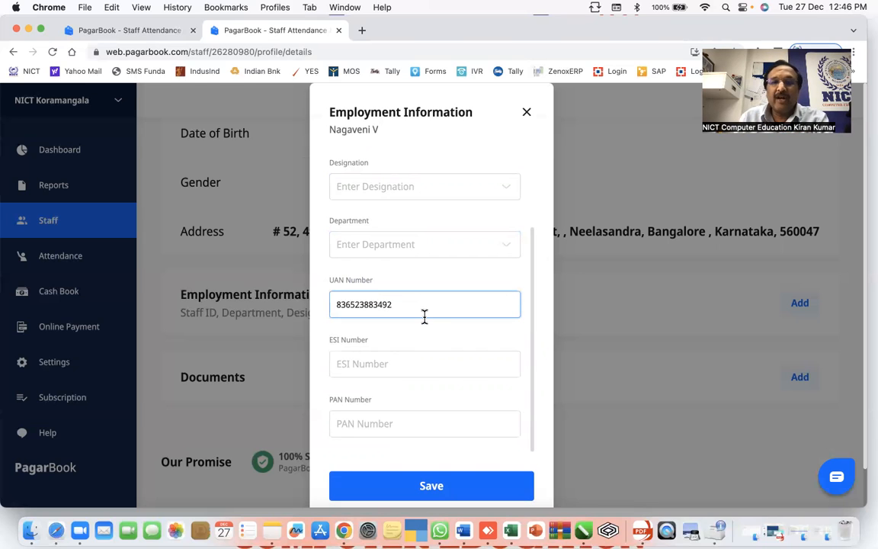
click(409, 423)
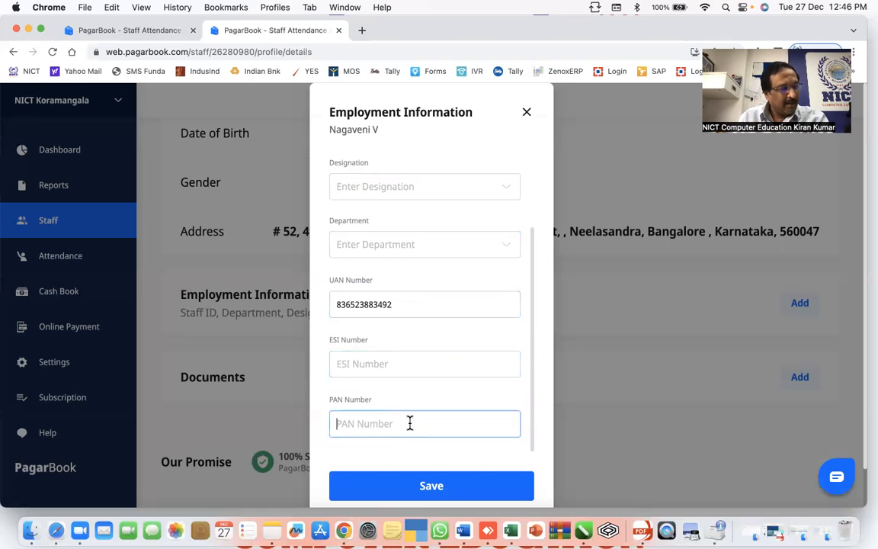
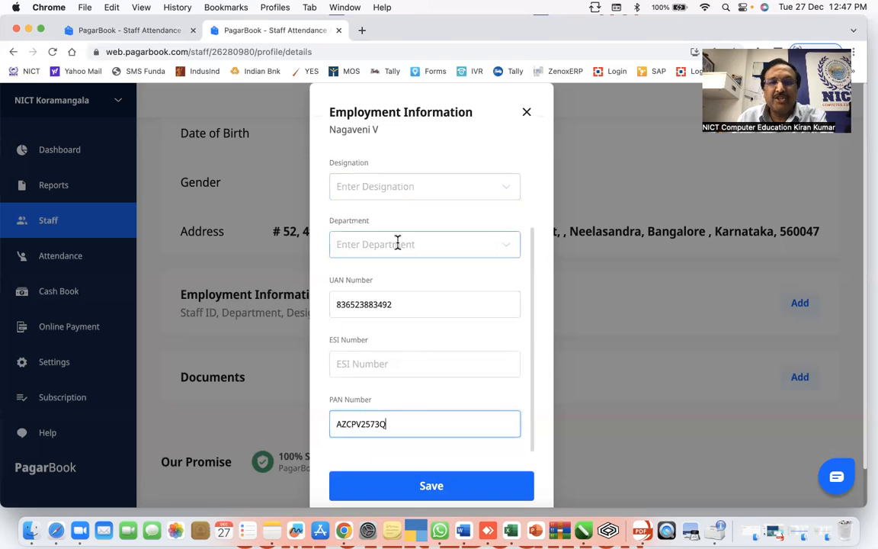
click(444, 489)
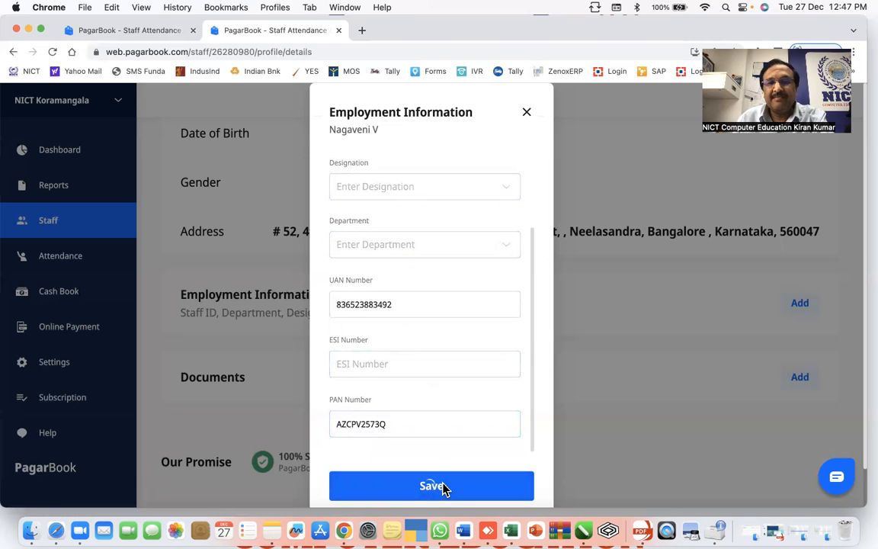
- Open the Documents Add dialog and close it without uploading anything
scroll(501, 379, down, 5)
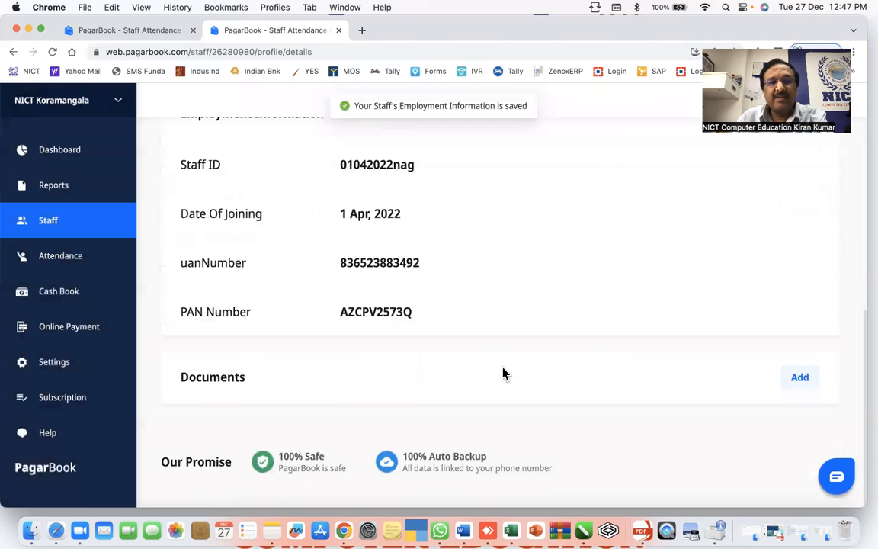
scroll(447, 366, up, 5)
scroll(447, 367, down, 4)
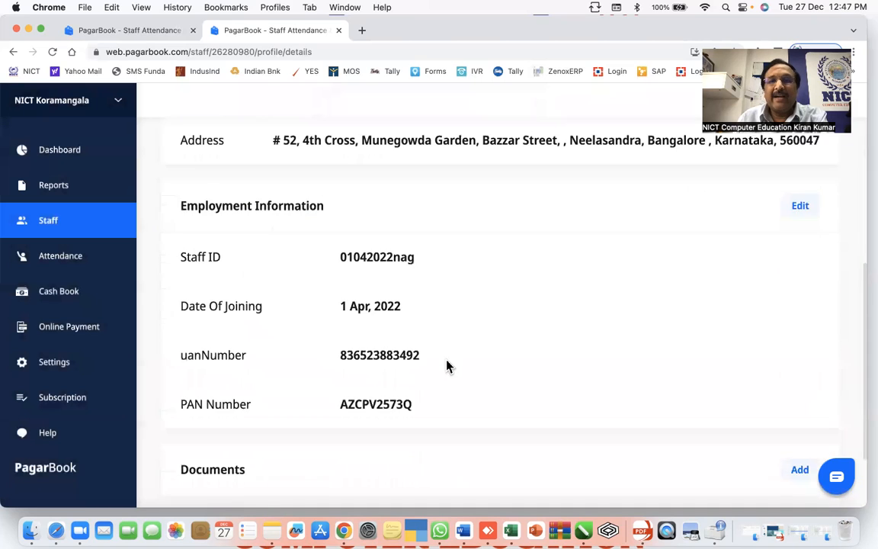
scroll(447, 366, down, 2)
click(801, 379)
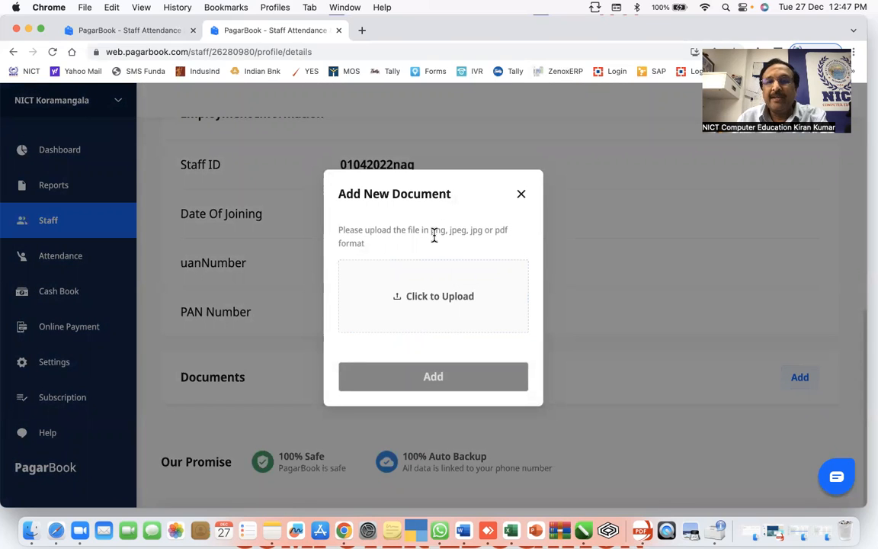
click(521, 195)
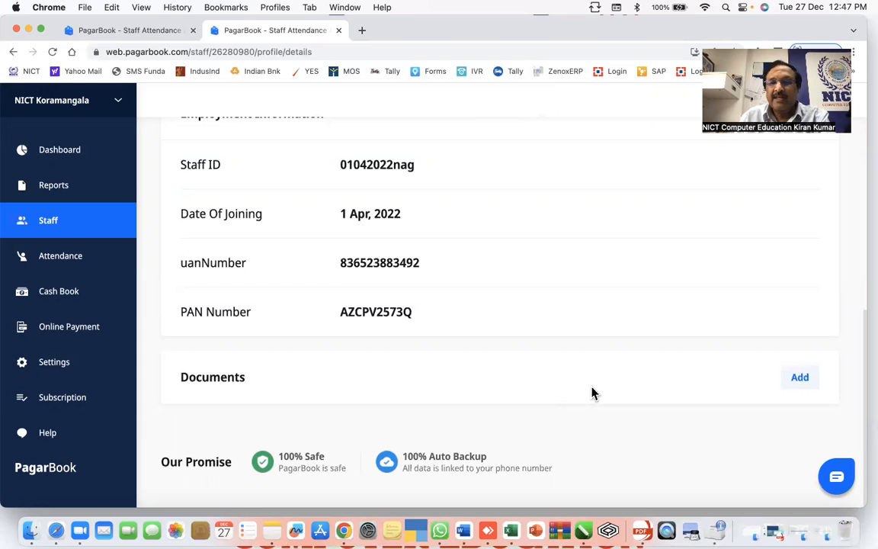
- Return to the PagarBook Dashboard
scroll(564, 361, up, 5)
scroll(564, 354, up, 5)
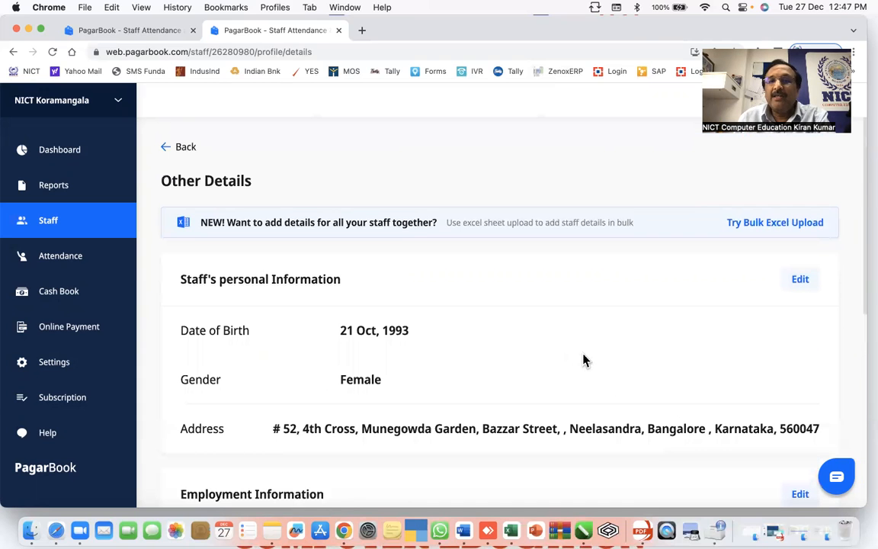
click(68, 150)
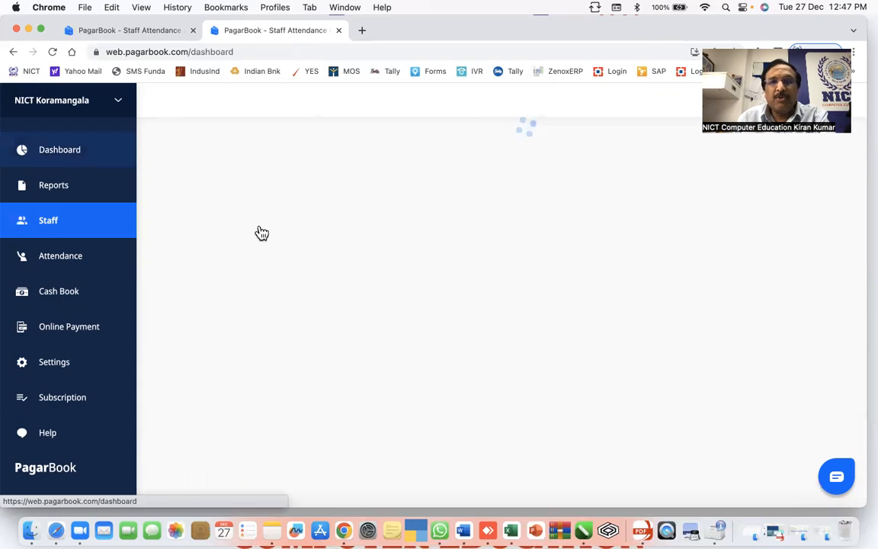
- Open the new regular staff member's record from the Staff list
scroll(473, 285, down, 5)
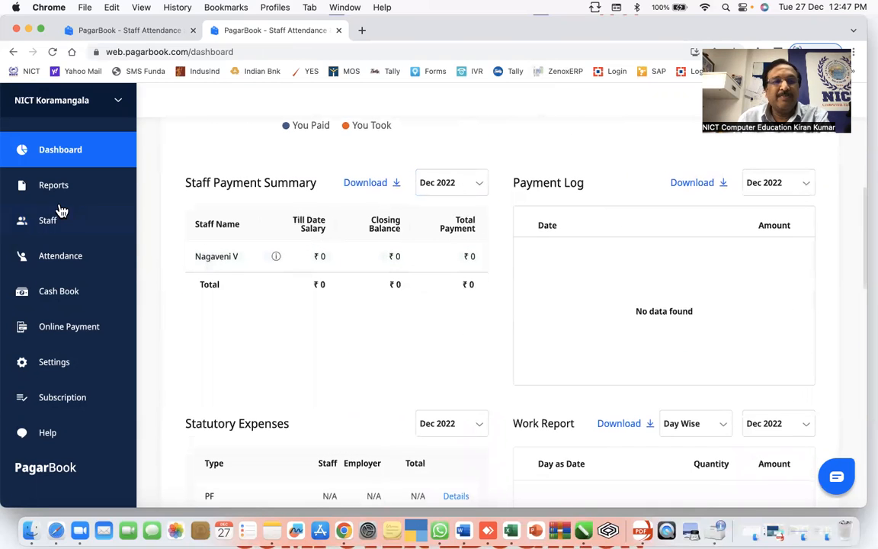
click(44, 227)
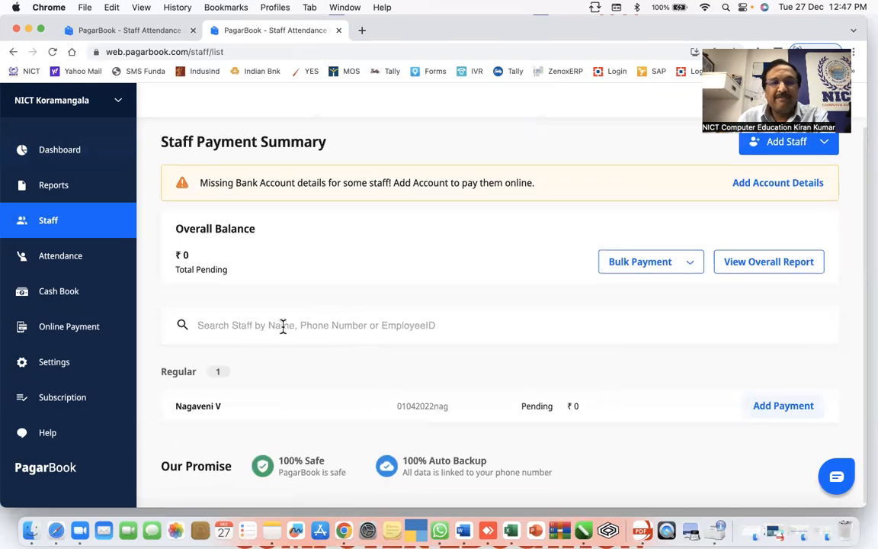
click(191, 408)
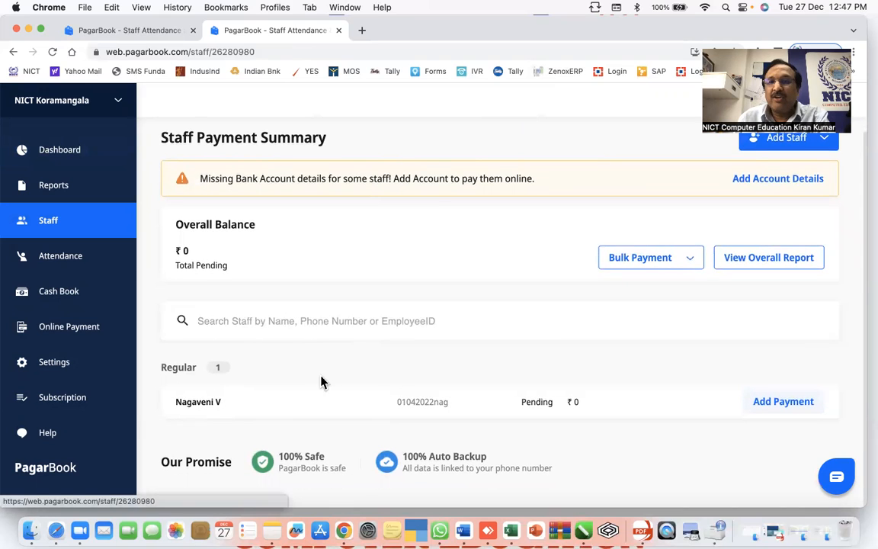
scroll(731, 182, down, 3)
scroll(753, 179, down, 1)
scroll(746, 196, up, 5)
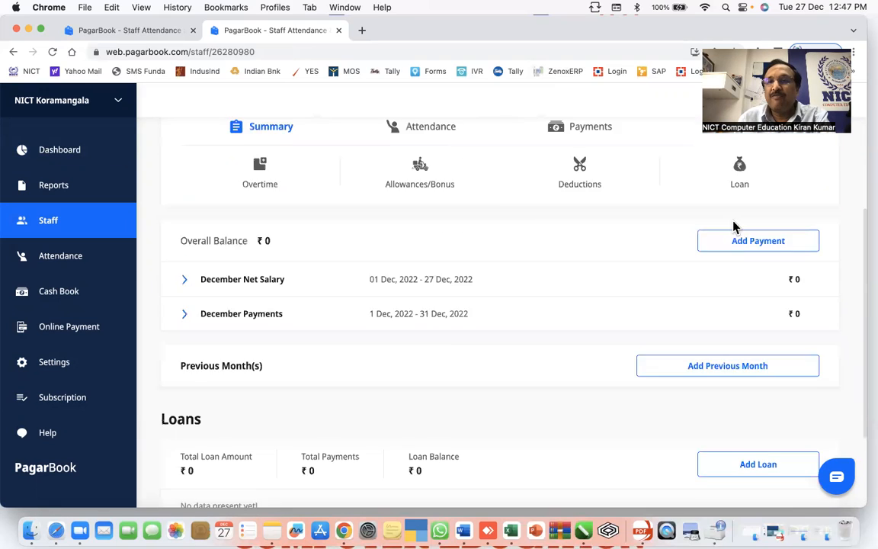
- Review the full Staff Profile, then bring up the Attendance Summary for 27 Dec 2022
click(765, 195)
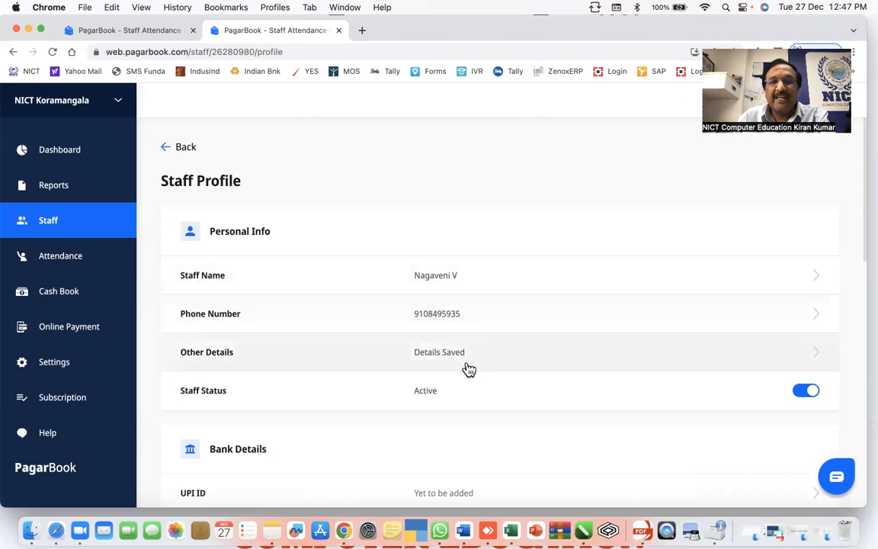
scroll(471, 397, down, 4)
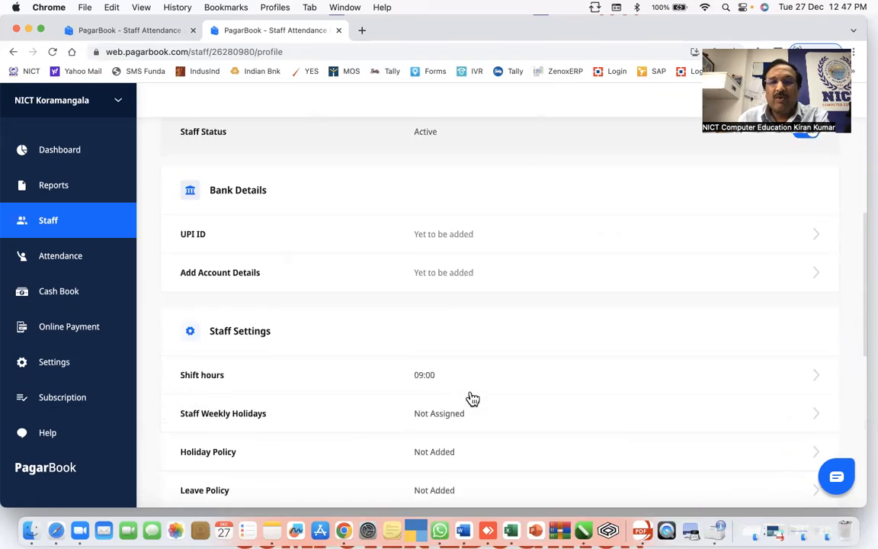
scroll(460, 339, up, 1)
scroll(460, 337, down, 5)
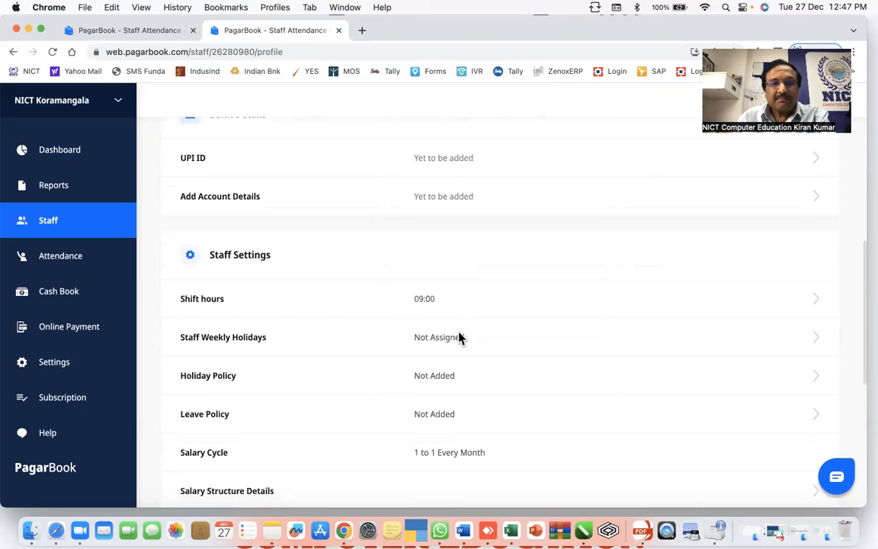
scroll(460, 327, up, 6)
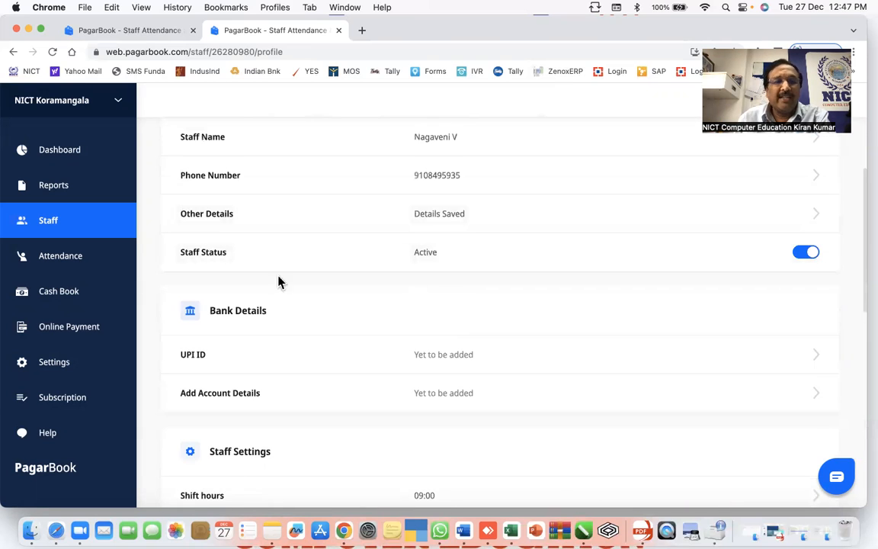
click(61, 258)
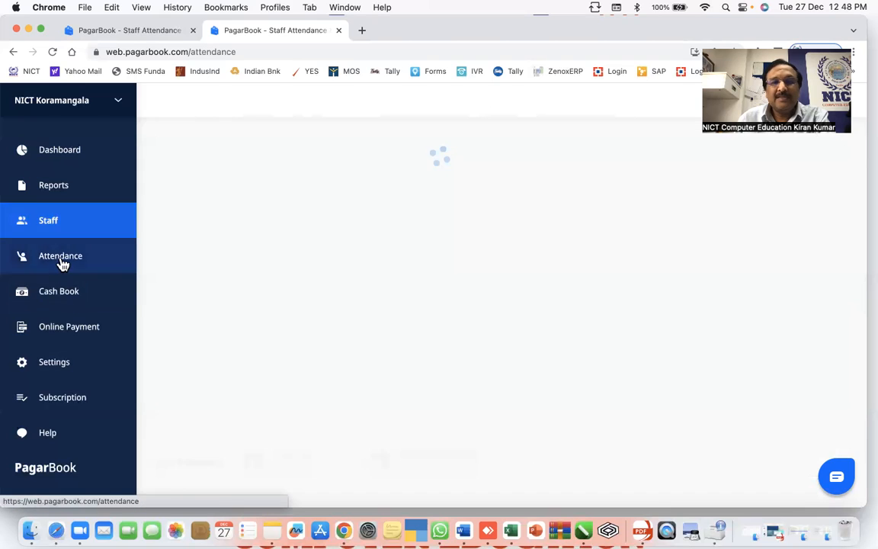
- Check the Attendance Settings under the business settings
click(50, 222)
click(57, 361)
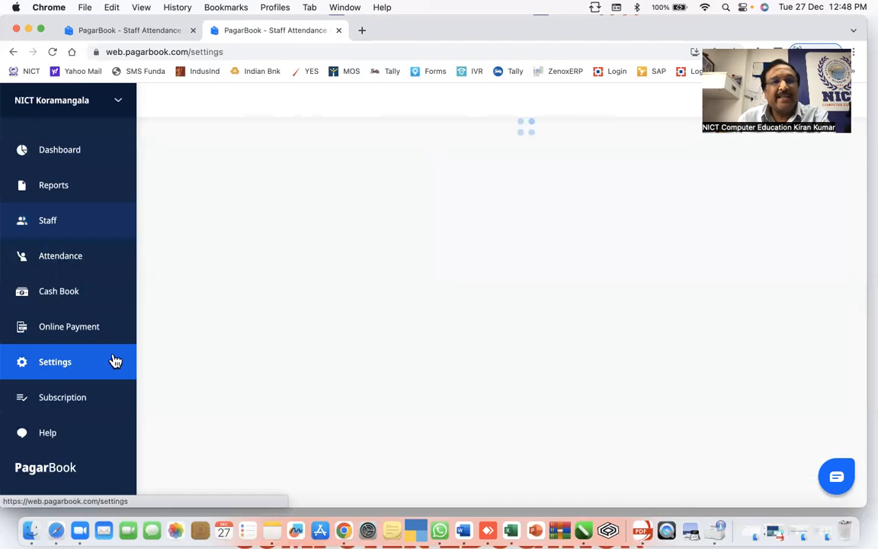
scroll(406, 341, down, 4)
scroll(406, 340, up, 2)
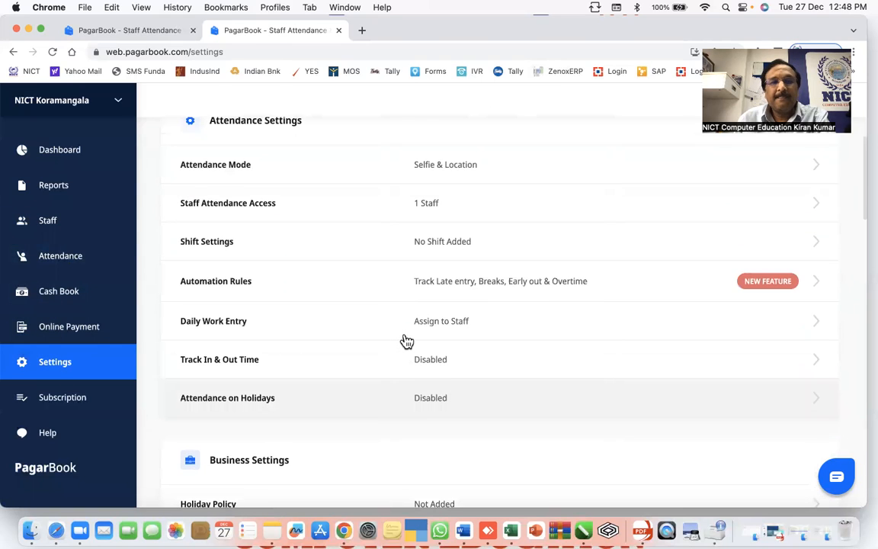
- View the staff member's summary showing ₹1 monthly gross salary and ₹0 December balance
click(67, 229)
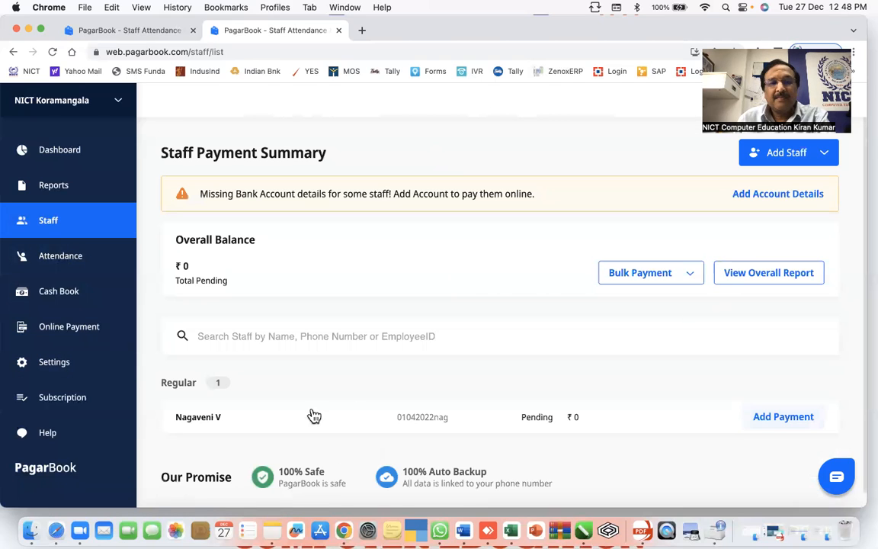
click(277, 418)
scroll(531, 360, down, 2)
scroll(531, 361, down, 3)
scroll(529, 358, up, 2)
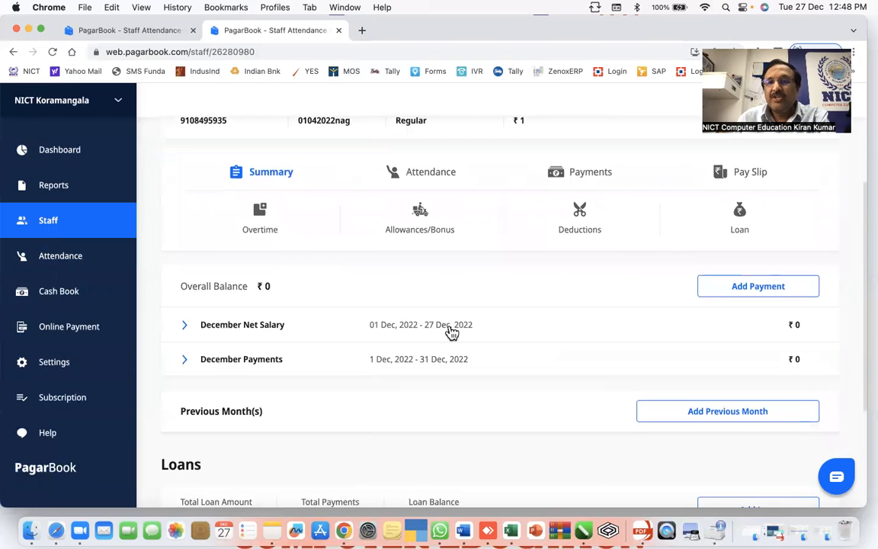
scroll(554, 287, up, 3)
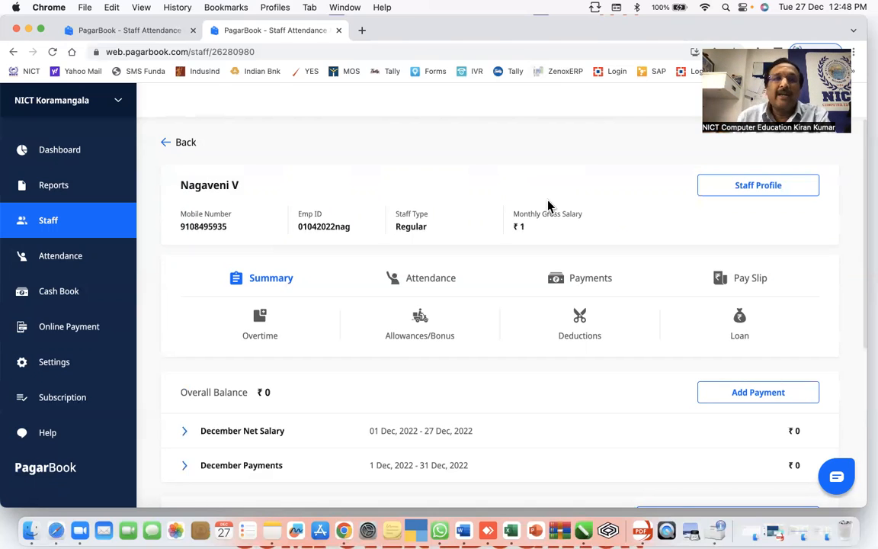
scroll(548, 180, up, 1)
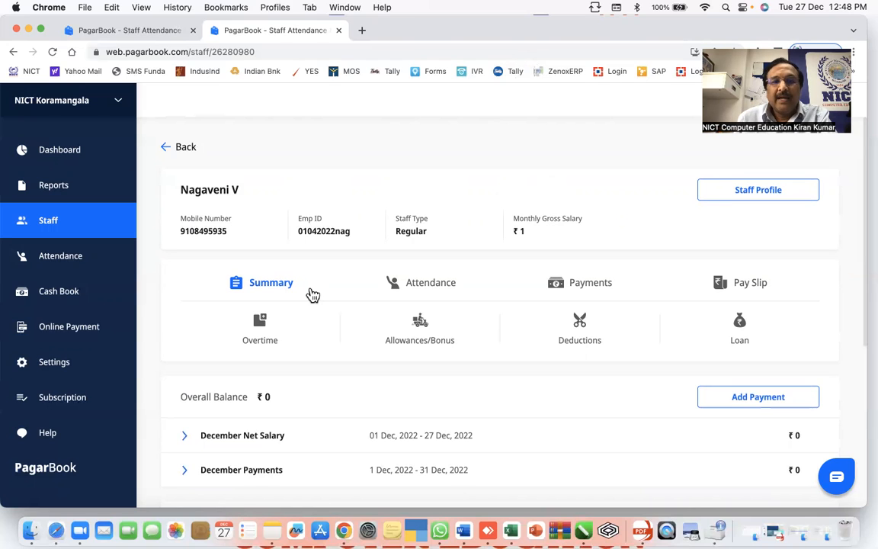
click(733, 200)
scroll(655, 294, down, 3)
scroll(653, 294, up, 2)
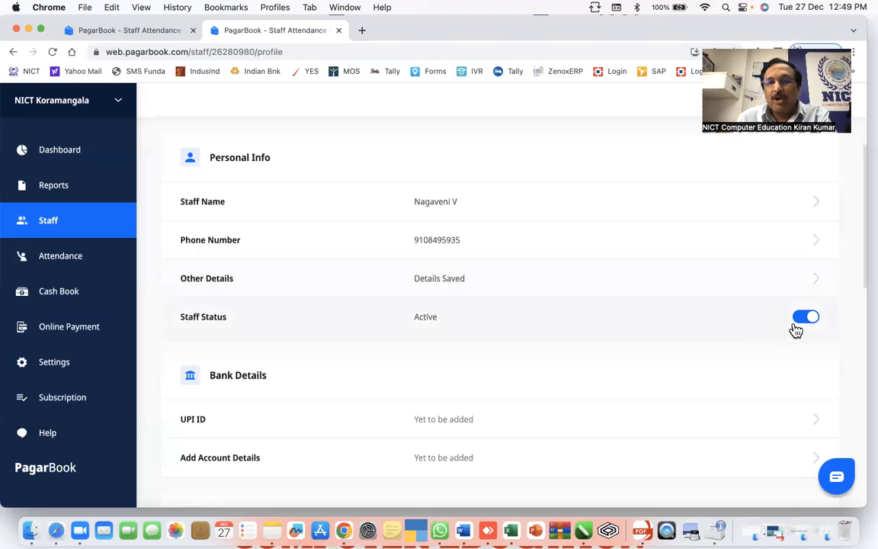
scroll(438, 337, down, 10)
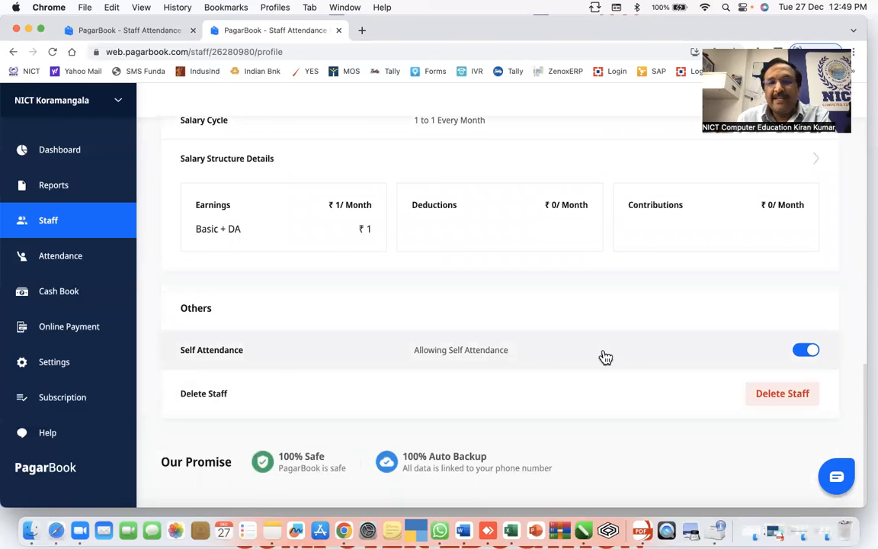
click(811, 353)
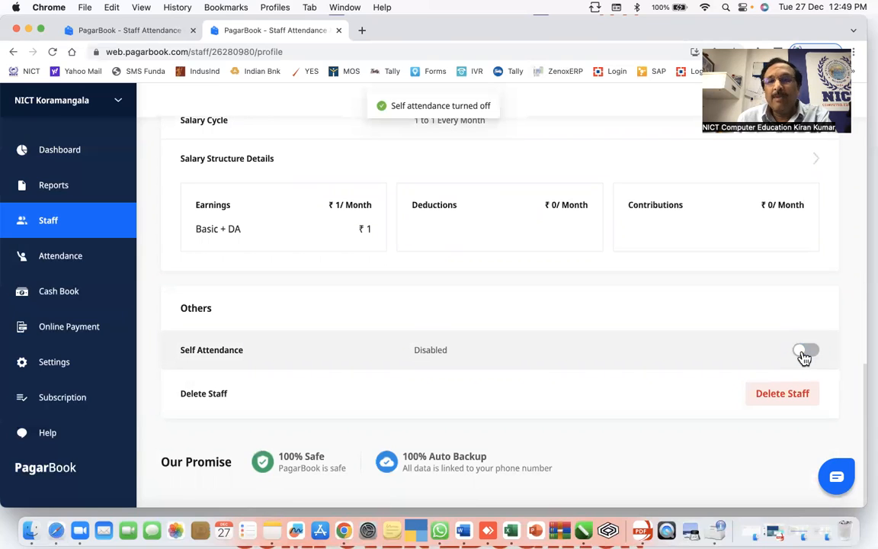
click(803, 354)
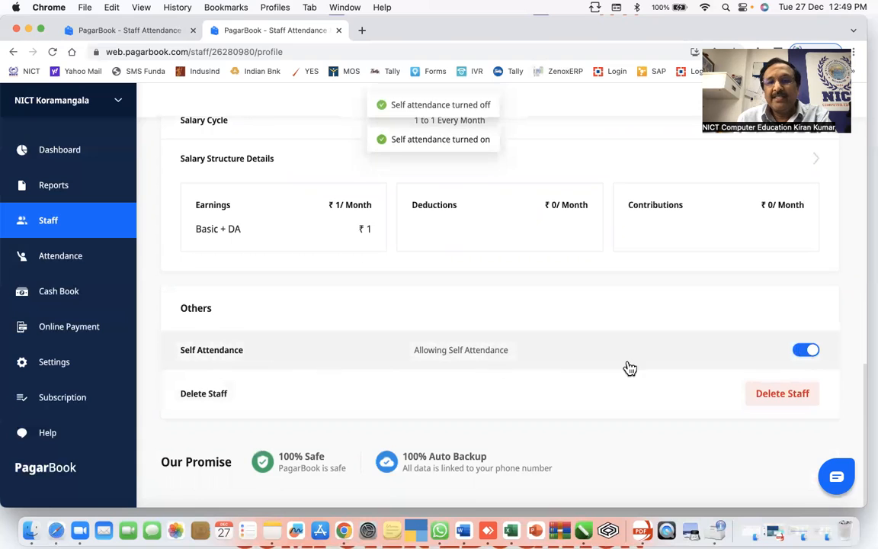
scroll(646, 357, up, 10)
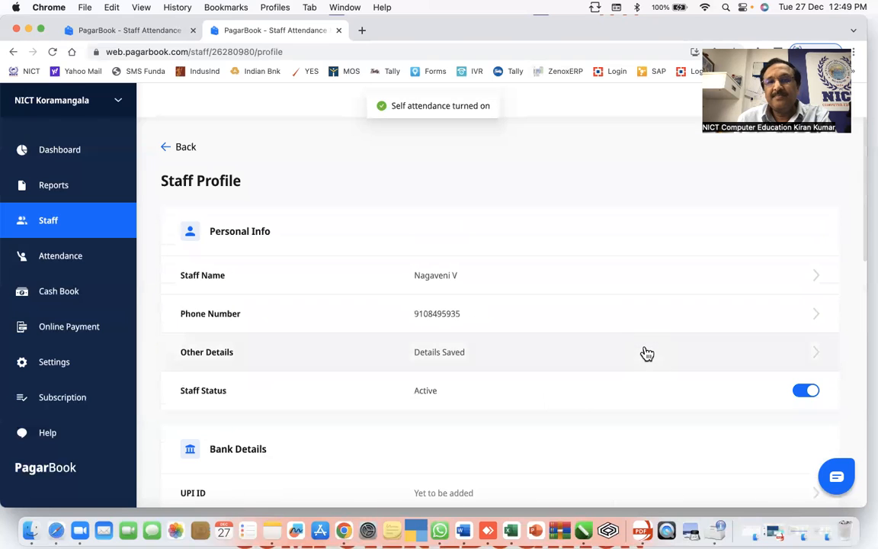
click(166, 148)
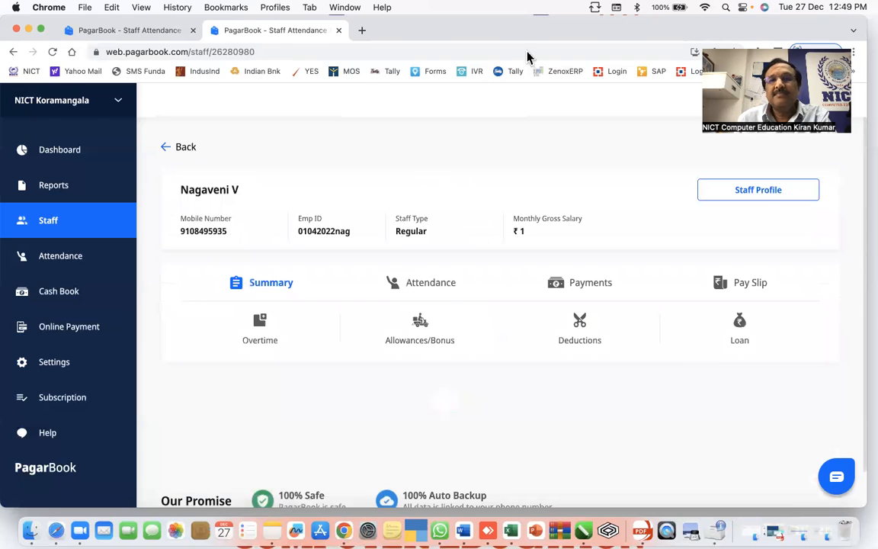